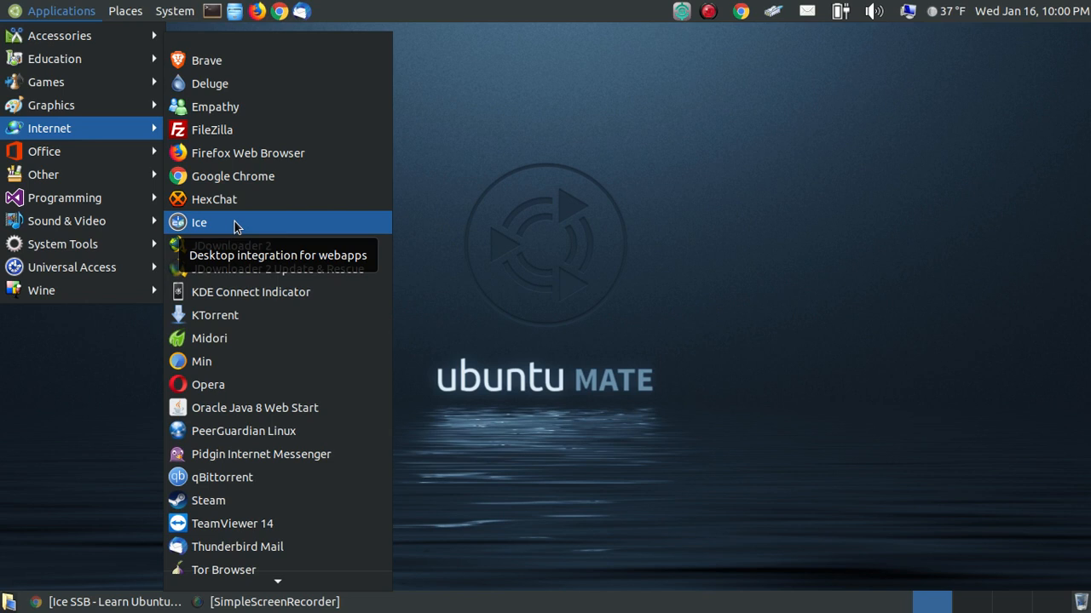
- Launch Ice from the Internet applications and move its window toward the middle of the desktop
click(234, 221)
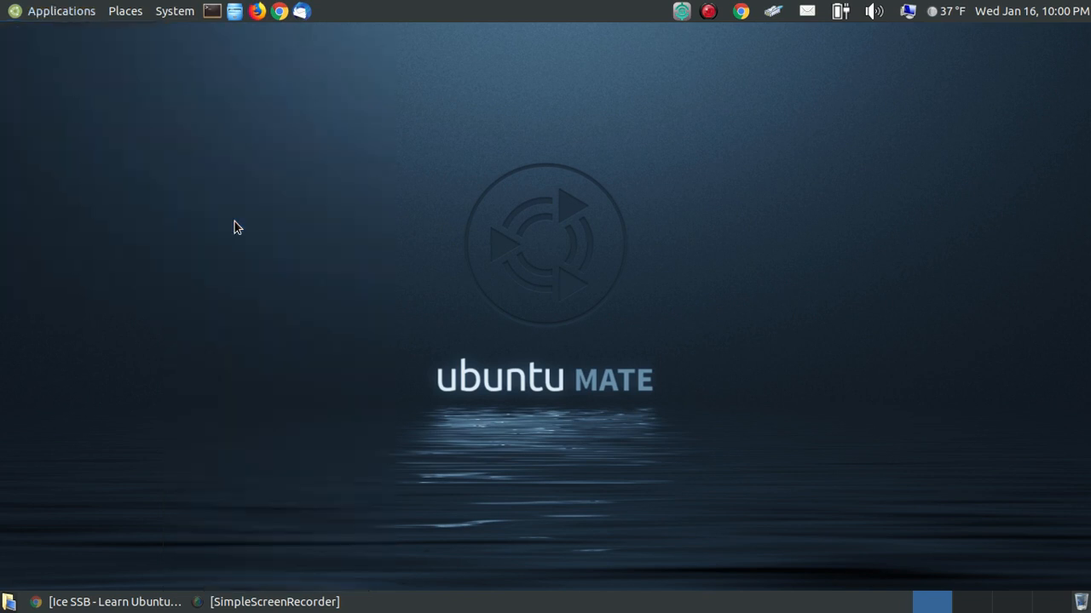
drag(312, 110, 539, 115)
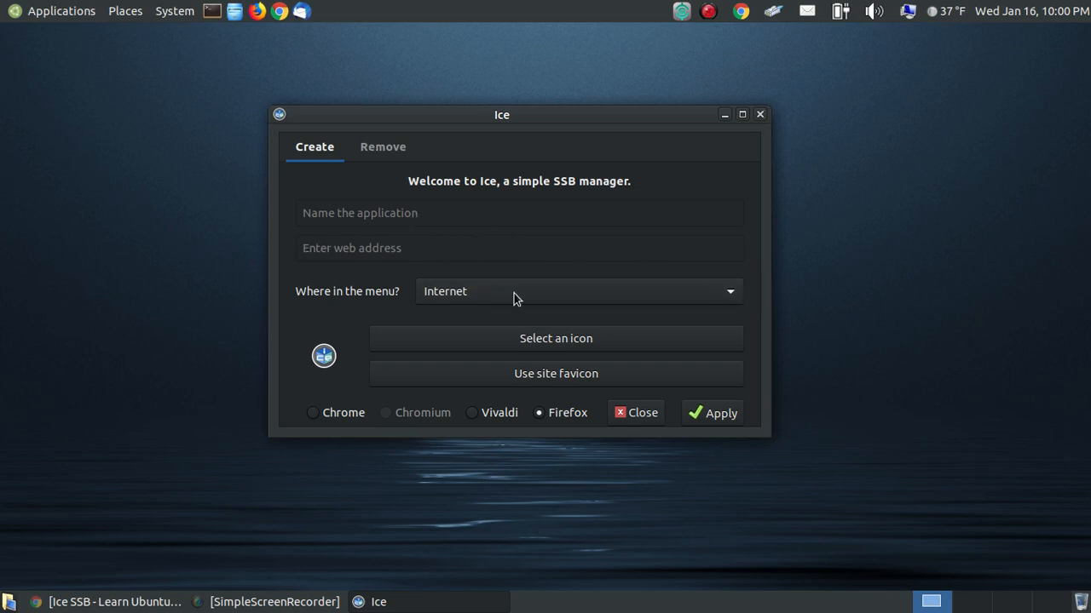
- Look over the menu categories offered for a new web app and the existing web apps that can be removed
click(730, 294)
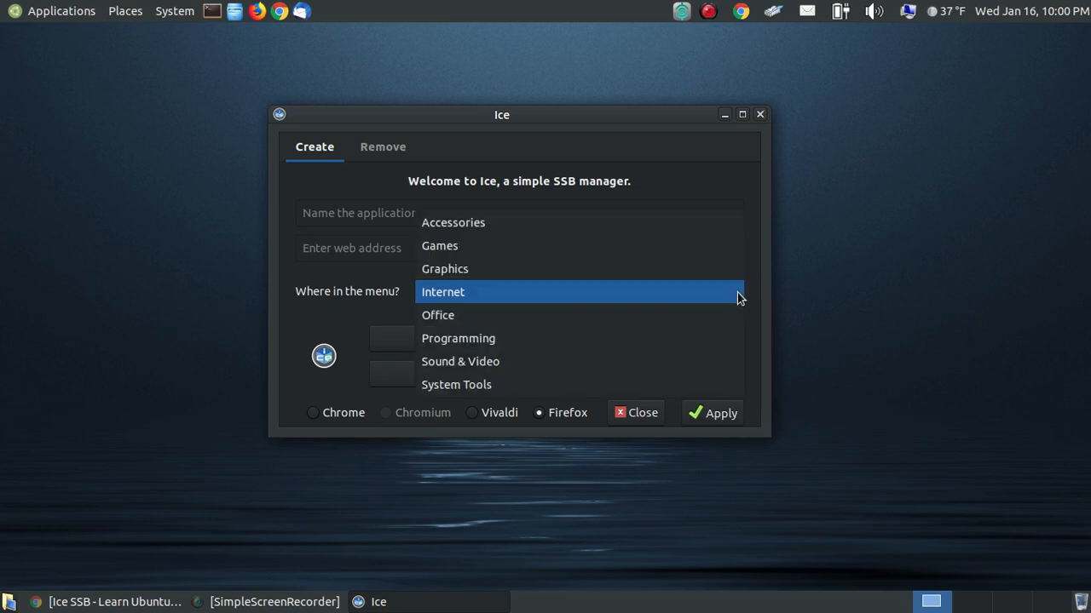
click(737, 292)
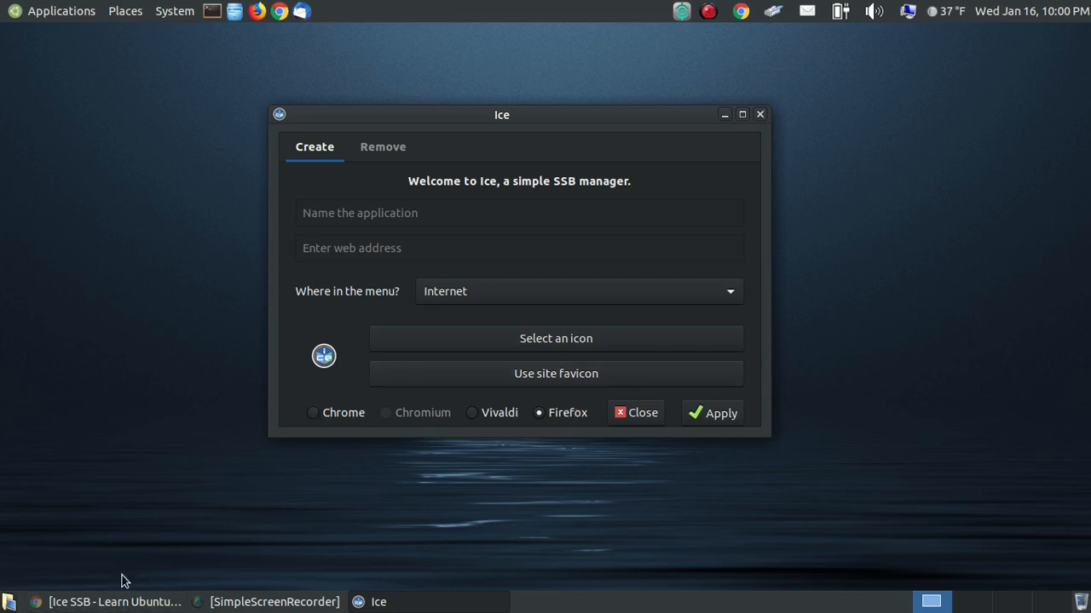
drag(535, 117, 560, 125)
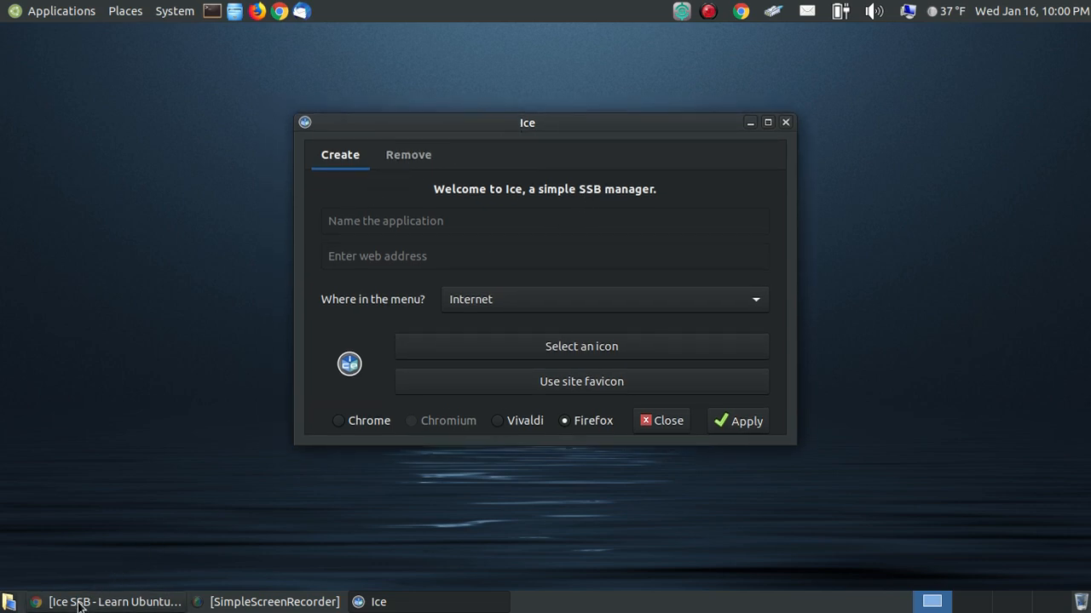
click(429, 160)
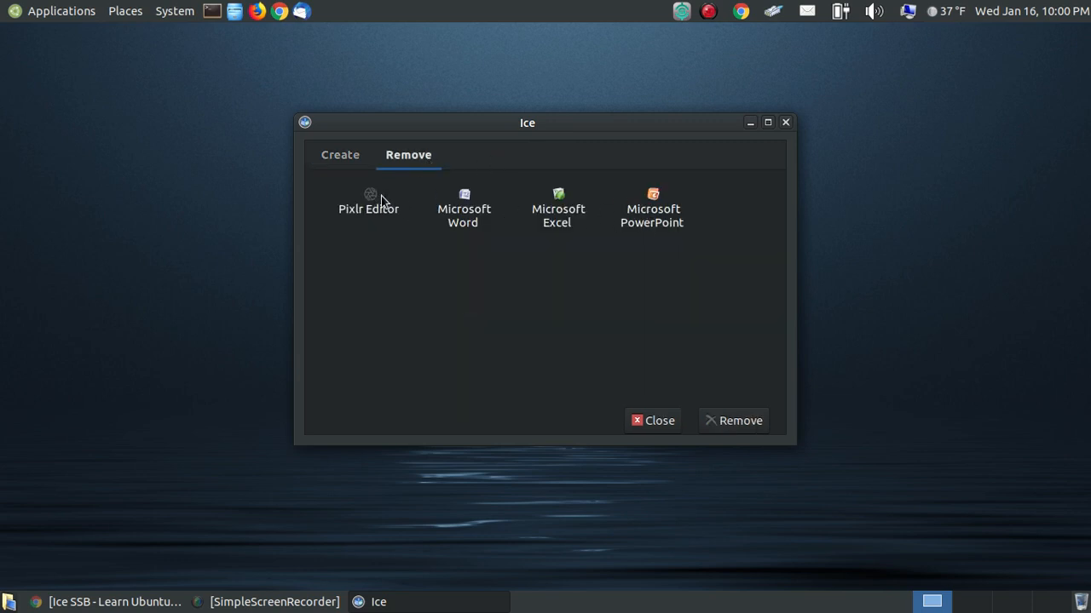
click(351, 159)
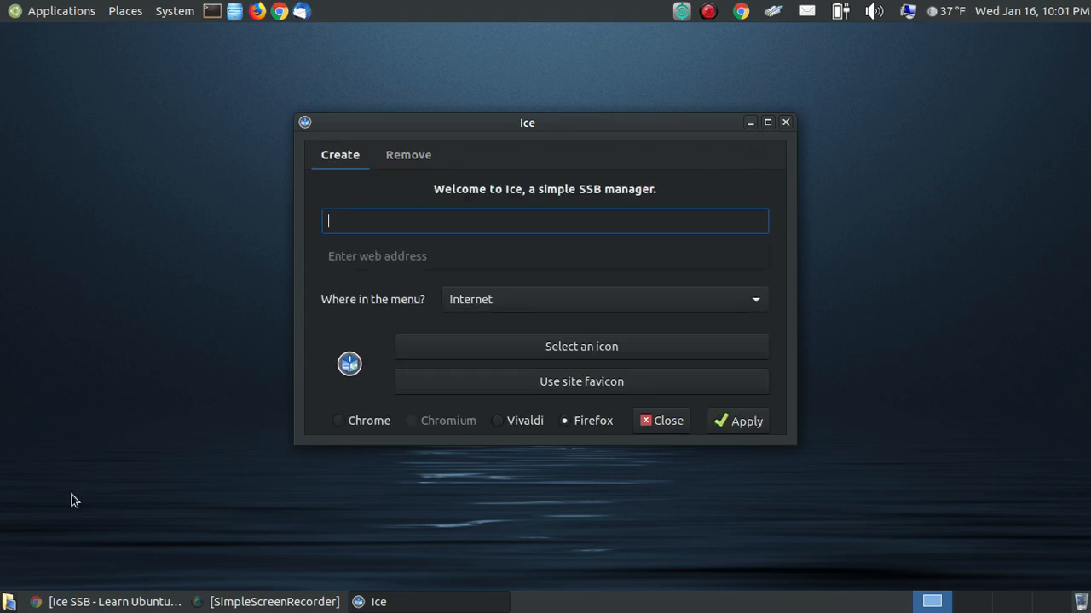
- Switch to Chrome and read the introduction and first install instructions on the Ice SSB page
click(58, 603)
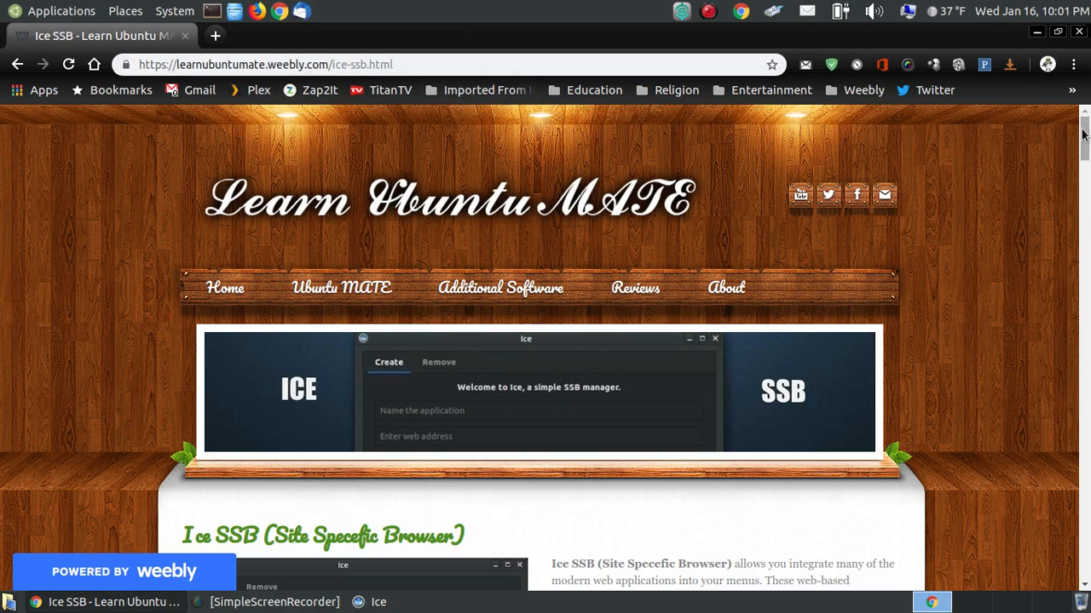
drag(1084, 132, 1086, 170)
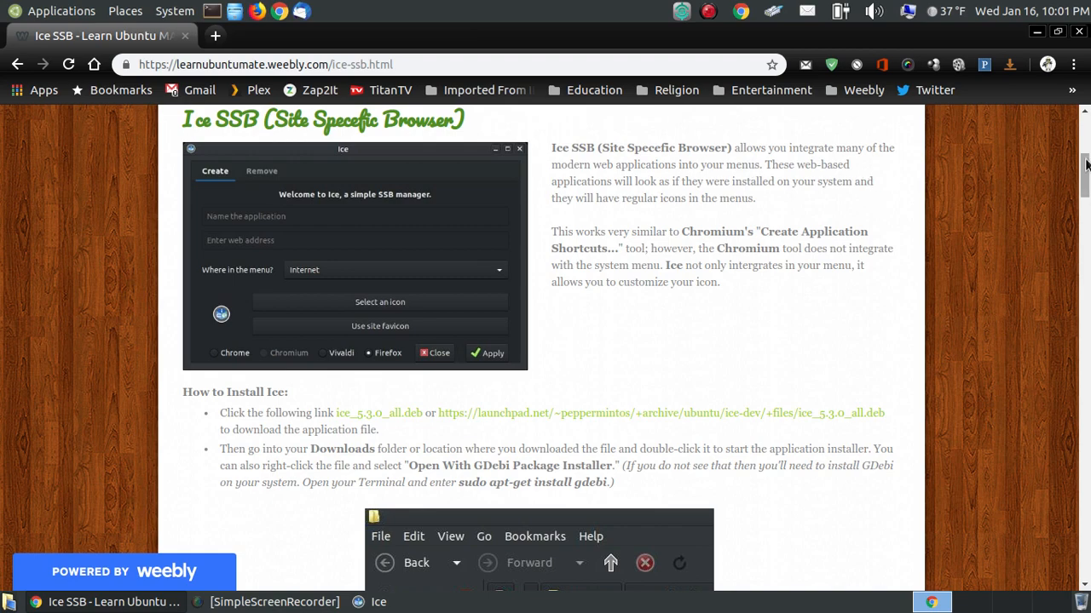
scroll(1085, 170, down, 4)
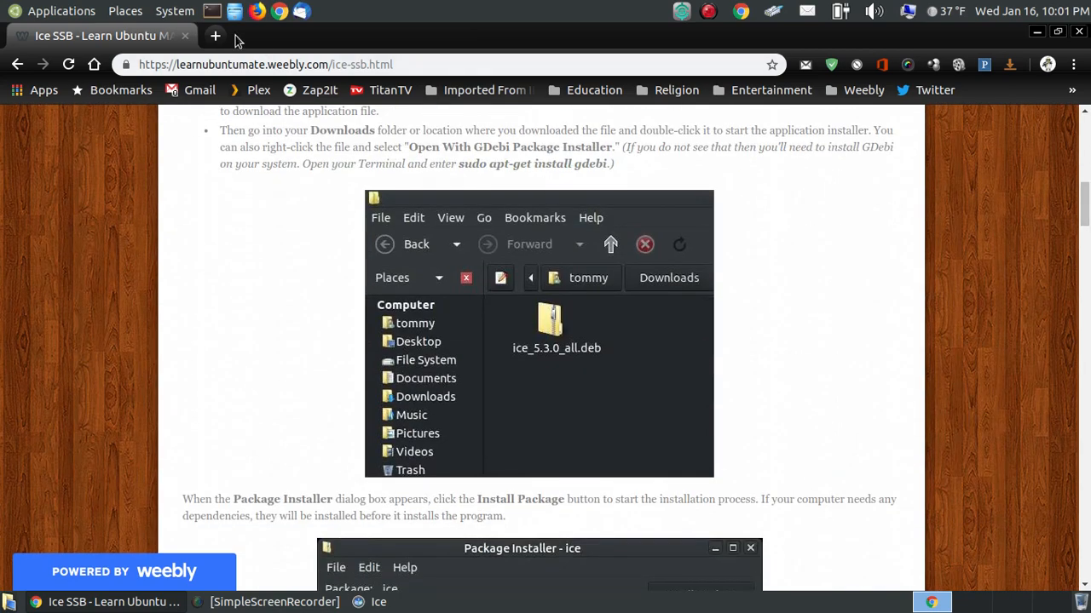
- Open Word Online in a new browser tab through the Office extension
click(216, 36)
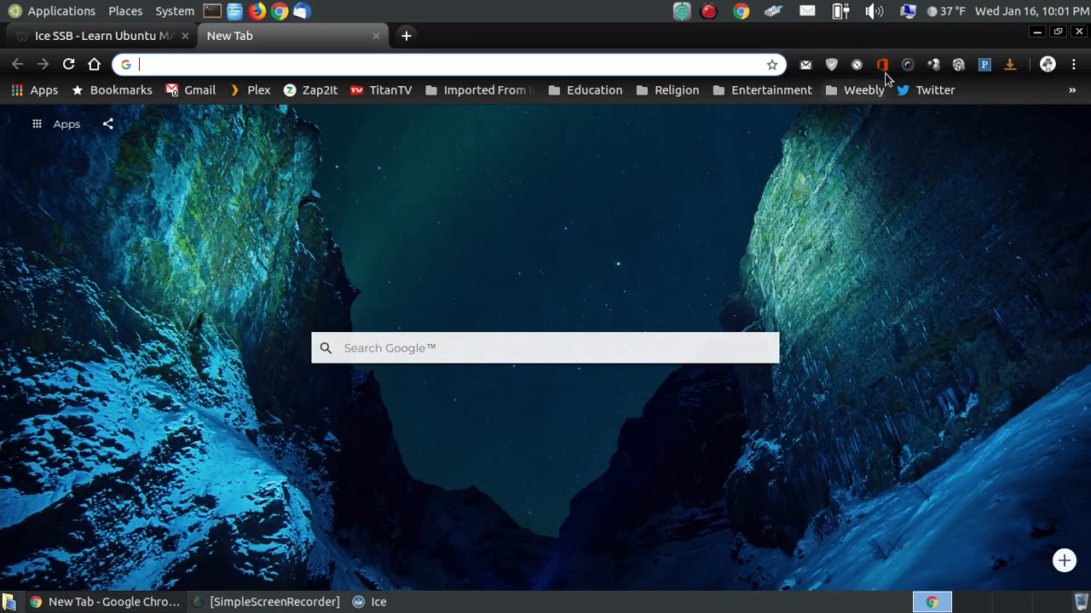
click(884, 68)
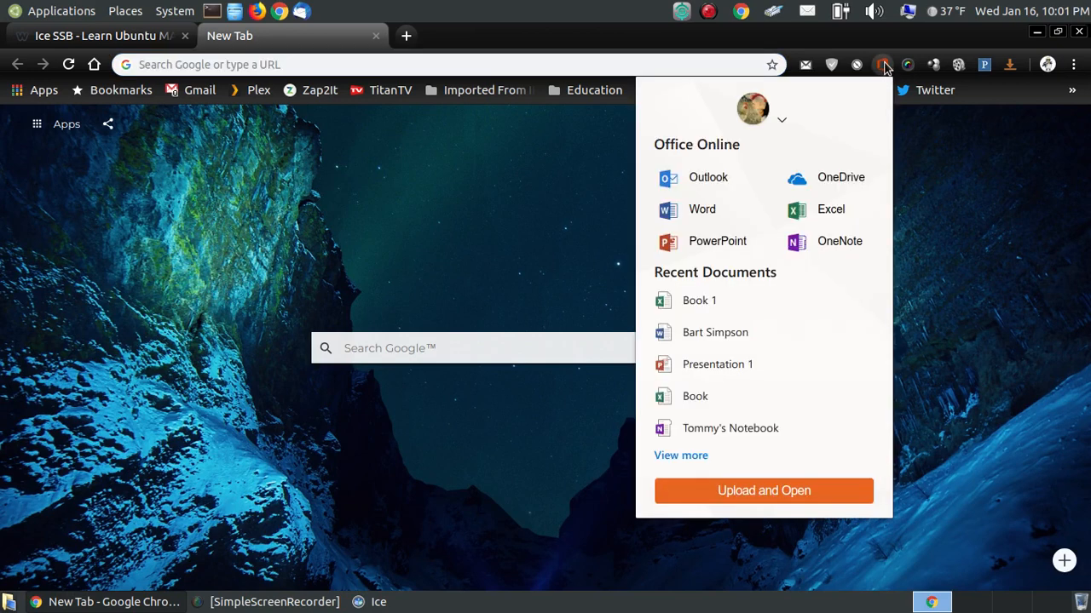
click(697, 210)
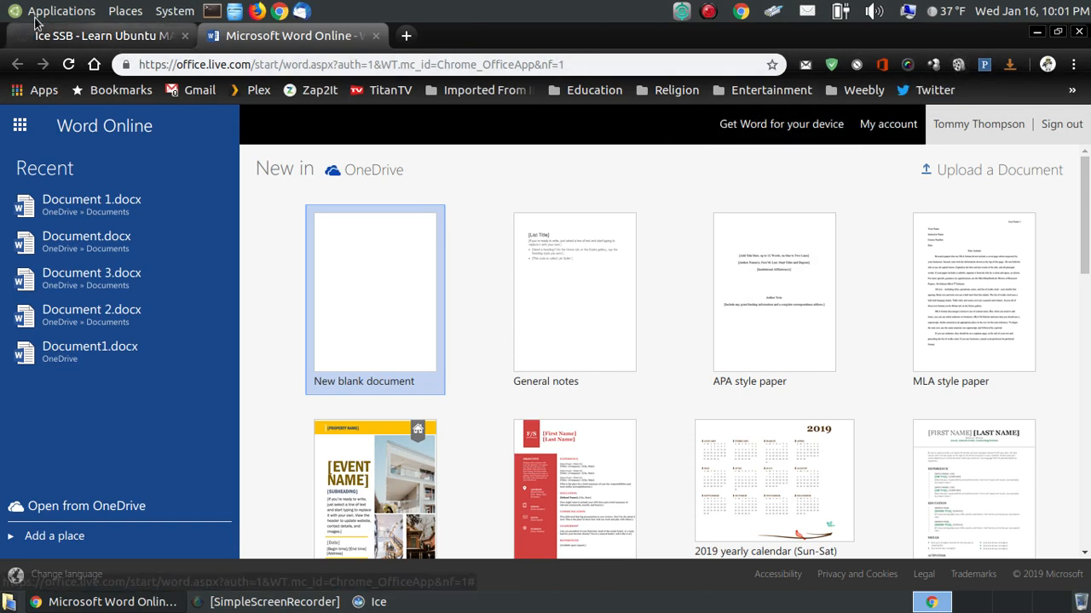
- Launch the Microsoft Word web app from the Office applications, then close it and the Word Online browser tab
click(60, 11)
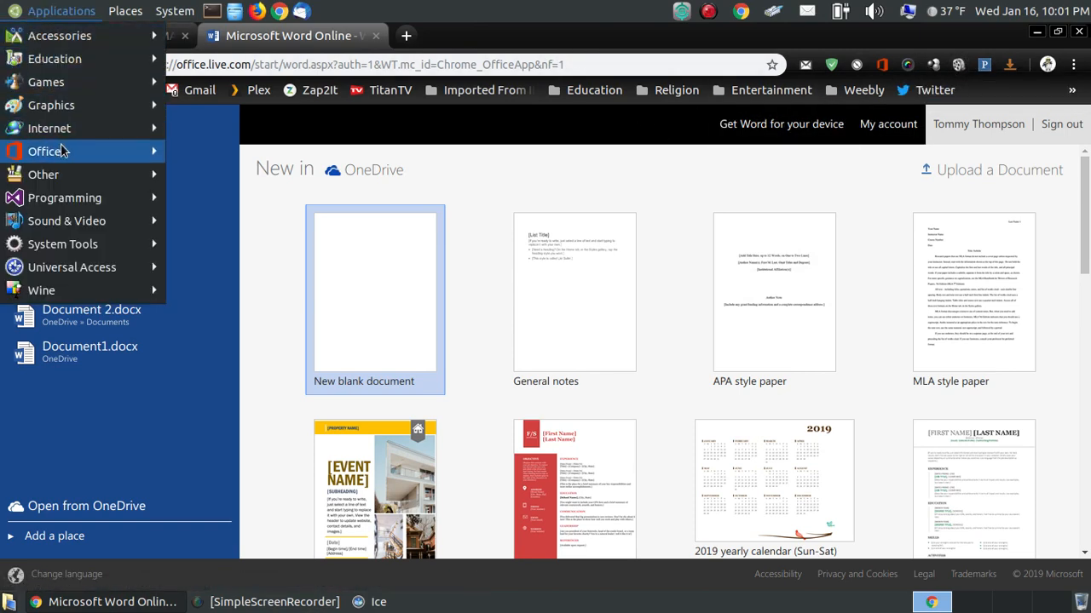
mouse_move(112, 147)
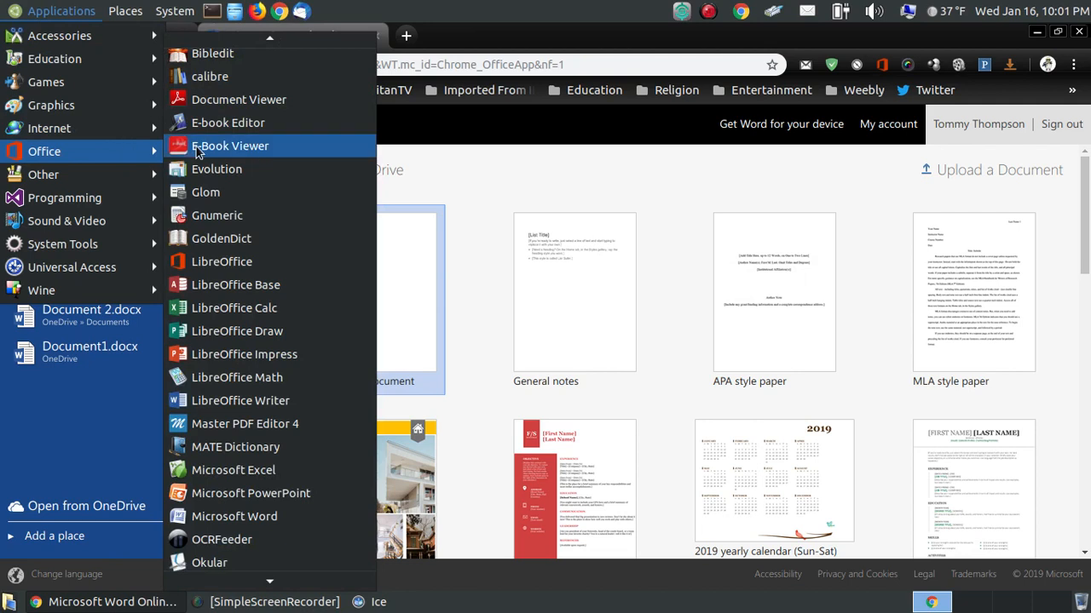
click(292, 522)
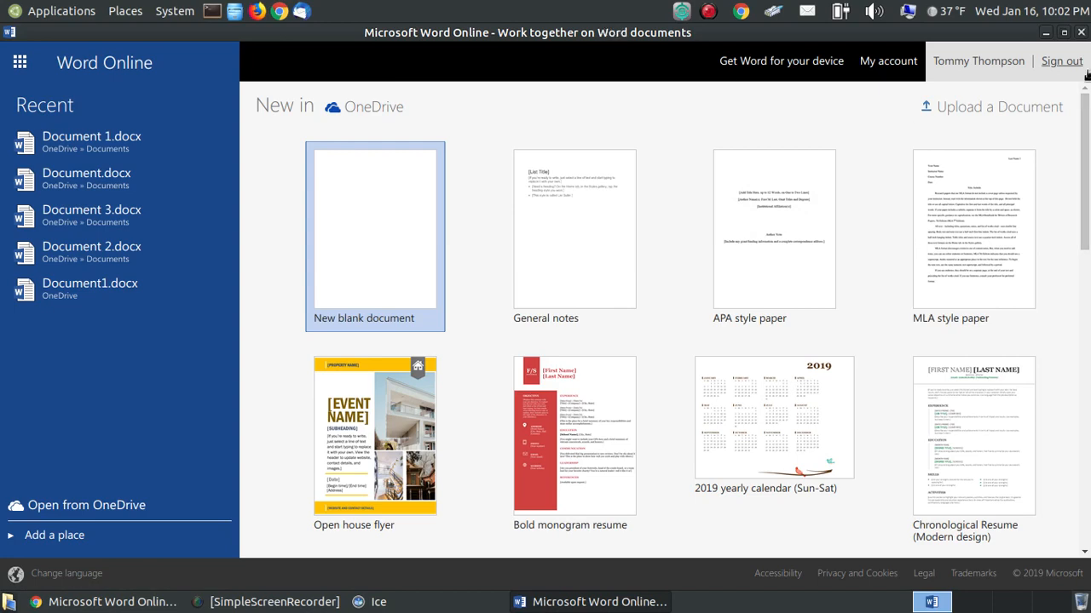
click(1080, 32)
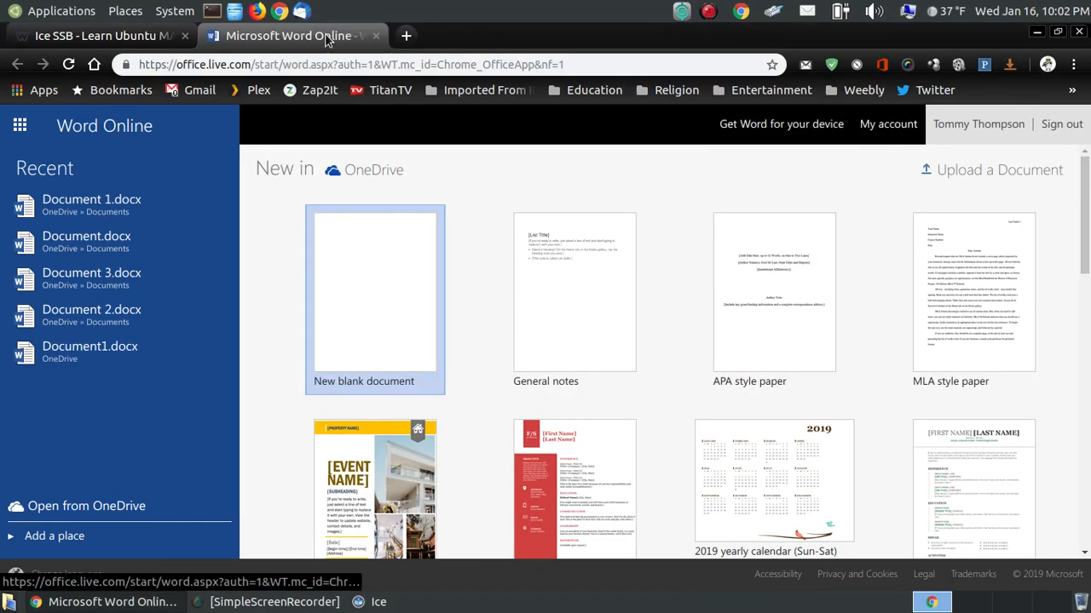
click(377, 35)
- Read the Ice installation instructions, from the package download and GDebi installer through authentication to locating Ice among the Internet applications
scroll(1072, 197, up, 1)
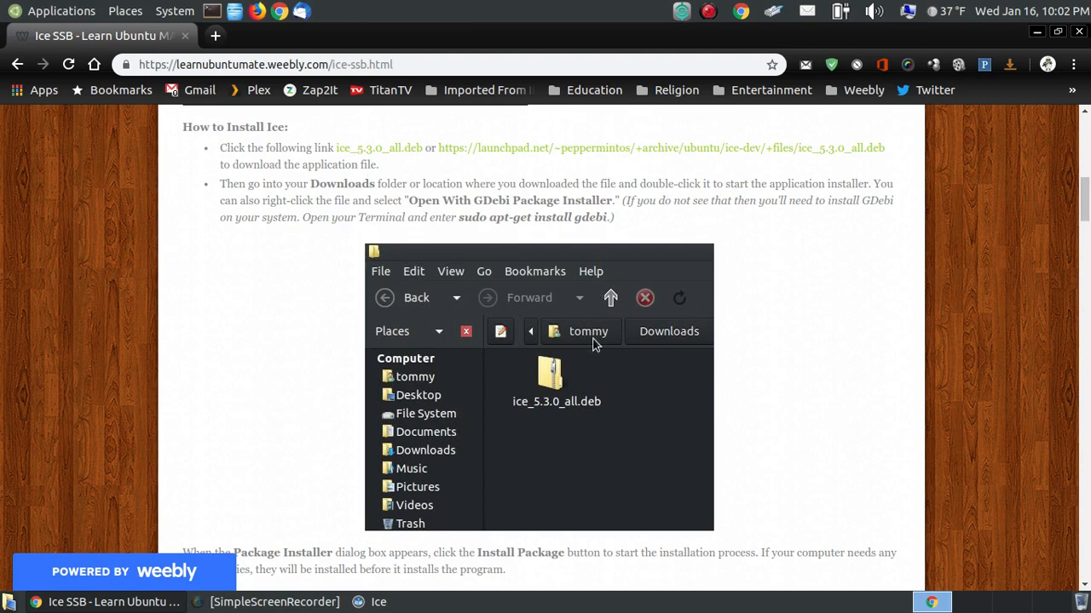
scroll(606, 412, down, 5)
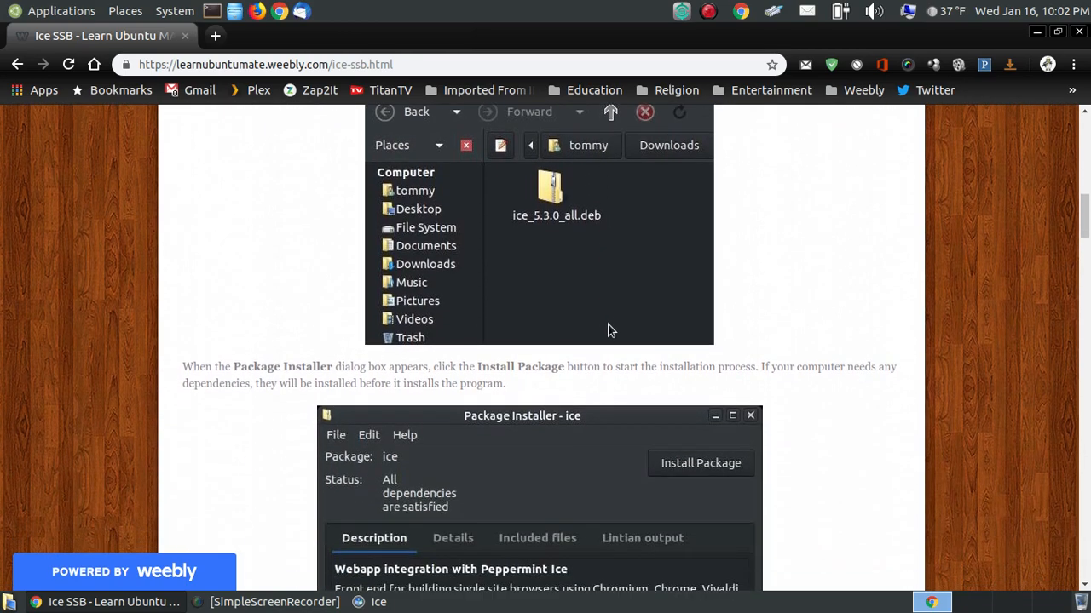
scroll(601, 309, up, 5)
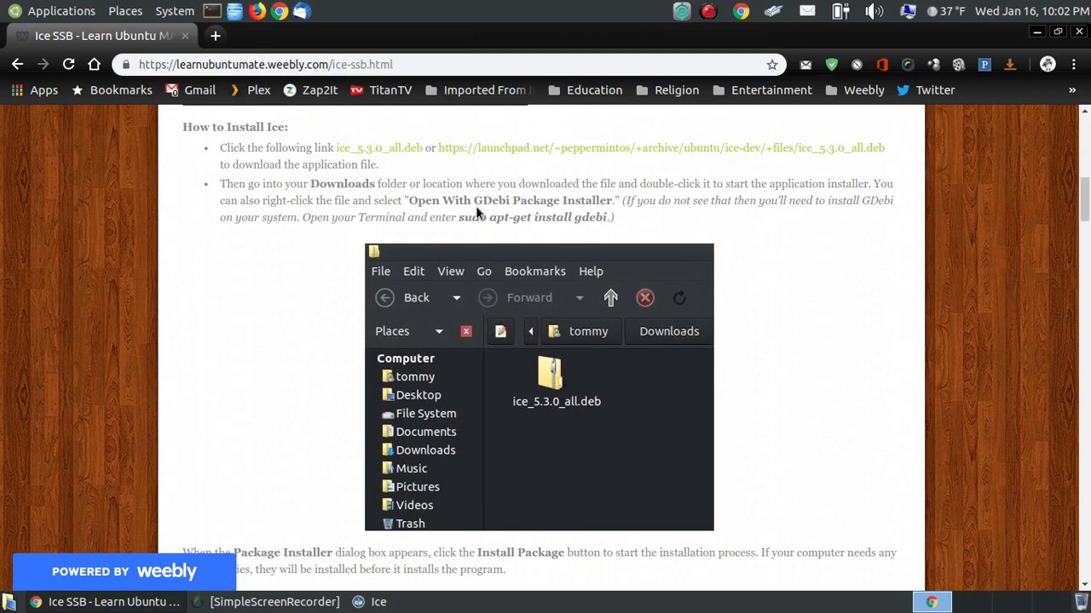
scroll(877, 307, down, 5)
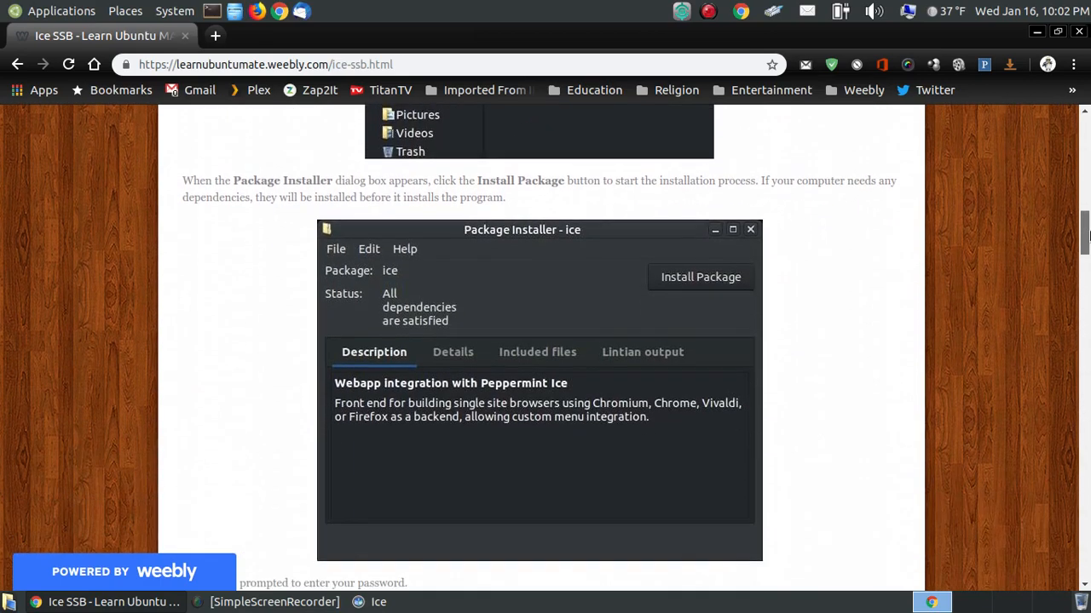
scroll(1087, 247, down, 5)
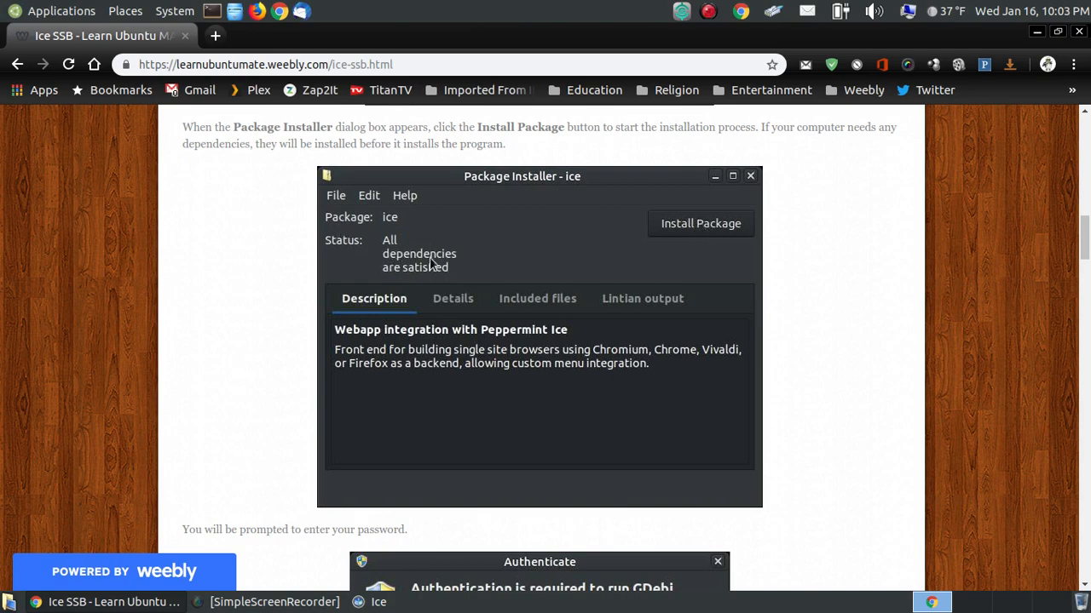
scroll(870, 344, down, 1)
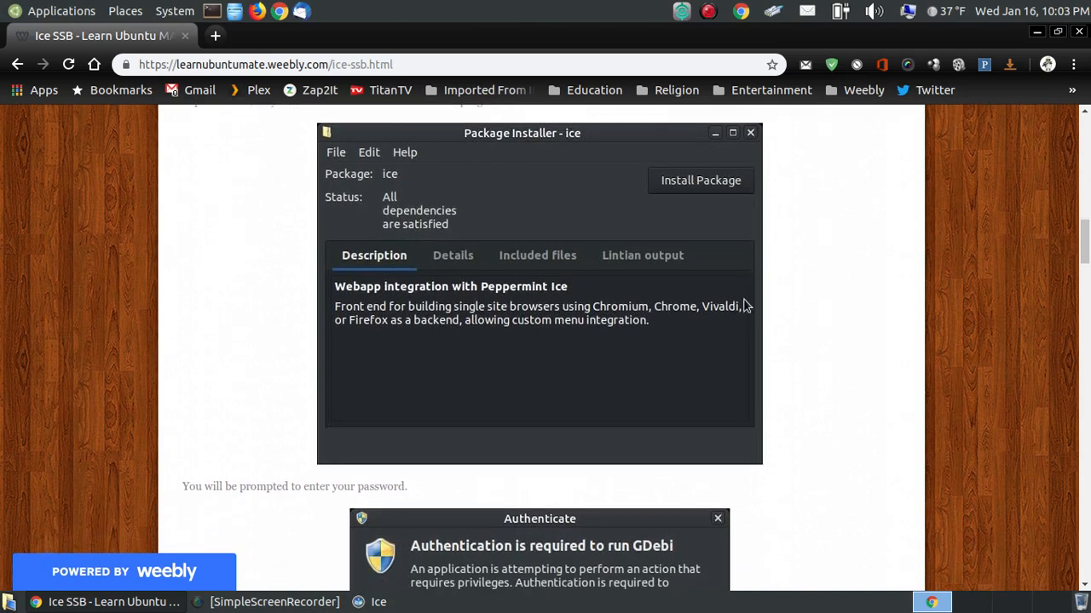
scroll(744, 306, down, 5)
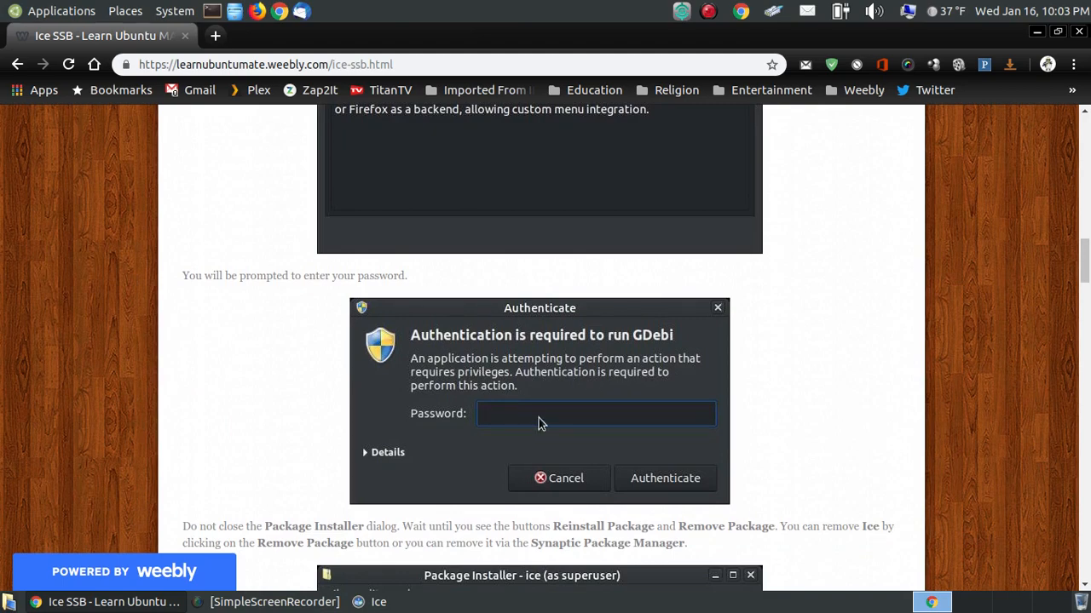
scroll(962, 370, down, 7)
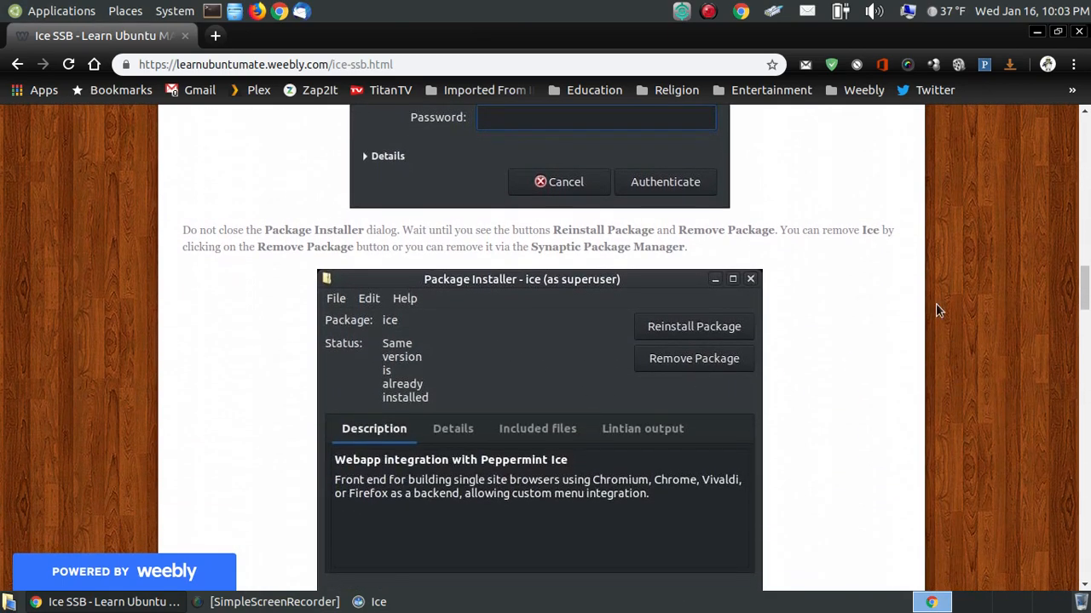
scroll(935, 311, down, 3)
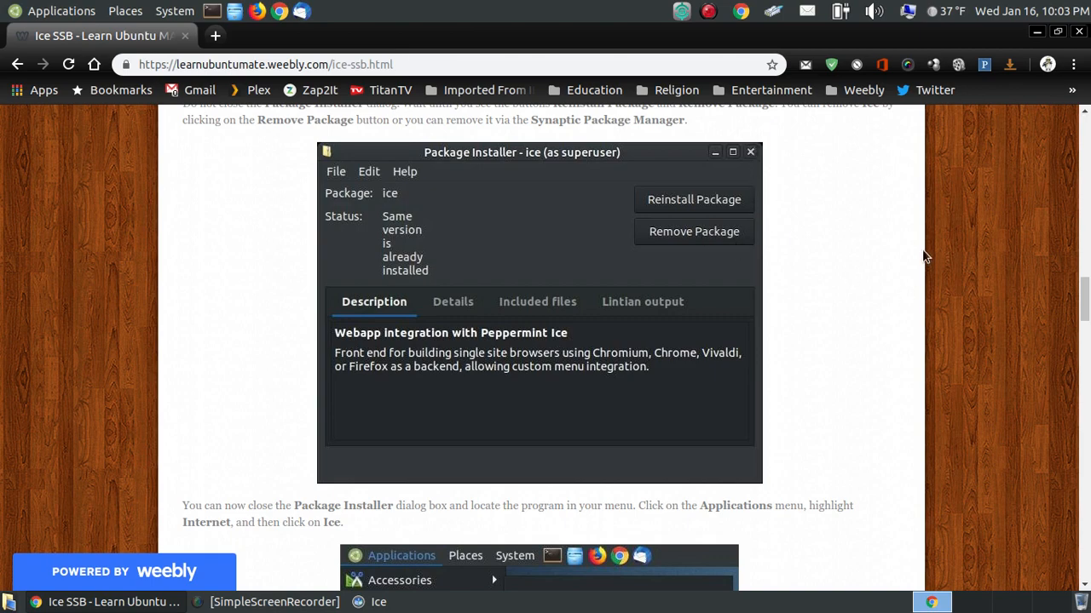
scroll(888, 250, down, 4)
scroll(880, 230, down, 5)
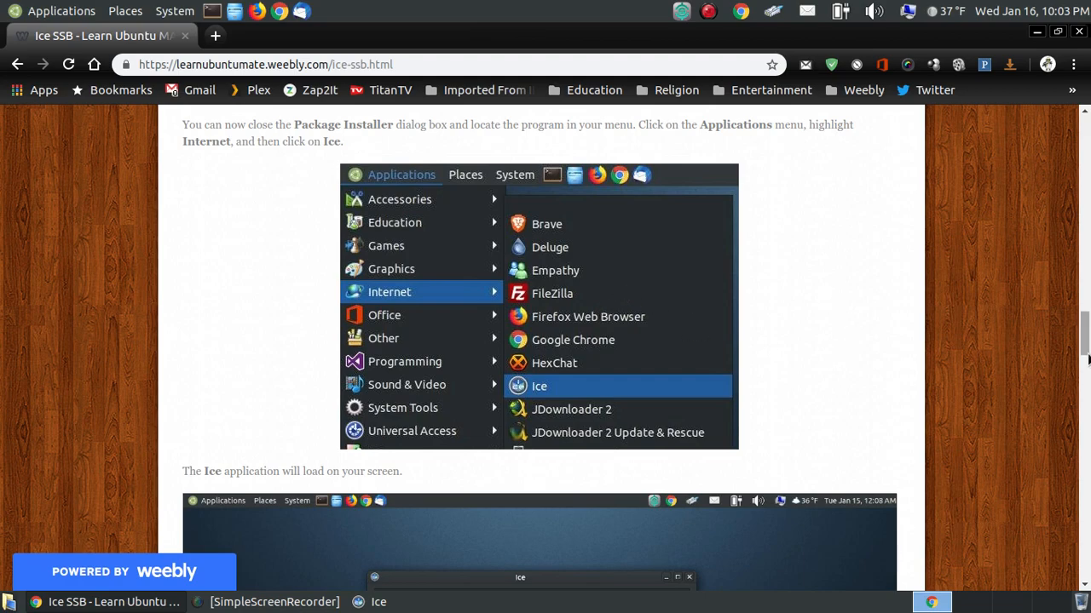
- Open the website's MS Office Online page under Ice SSB and find the name, web address and category for Microsoft Word
drag(1084, 335, 1085, 144)
mouse_move(546, 230)
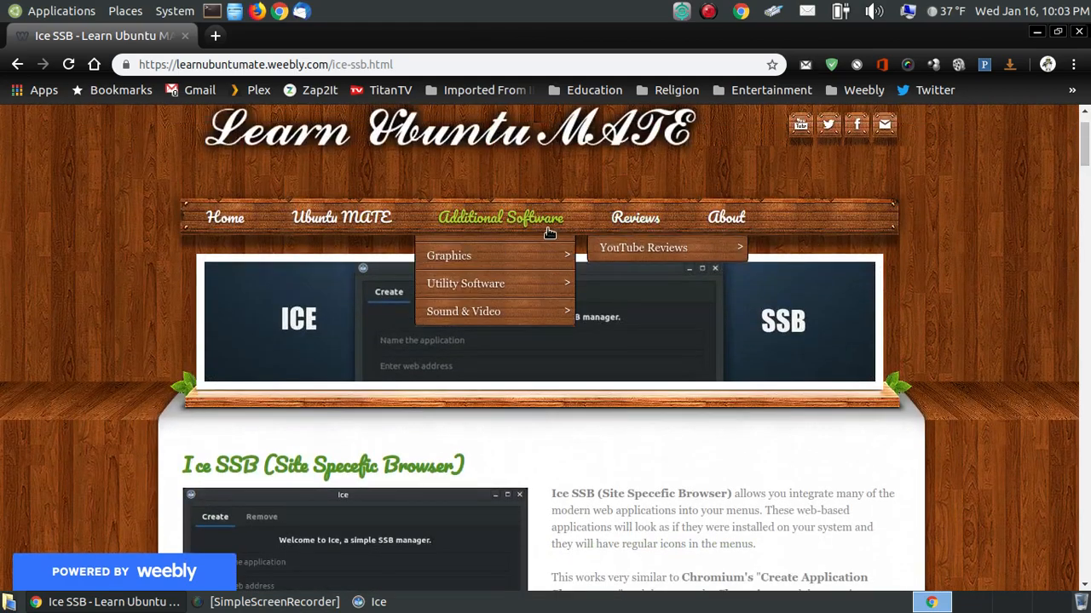
mouse_move(545, 331)
mouse_move(656, 421)
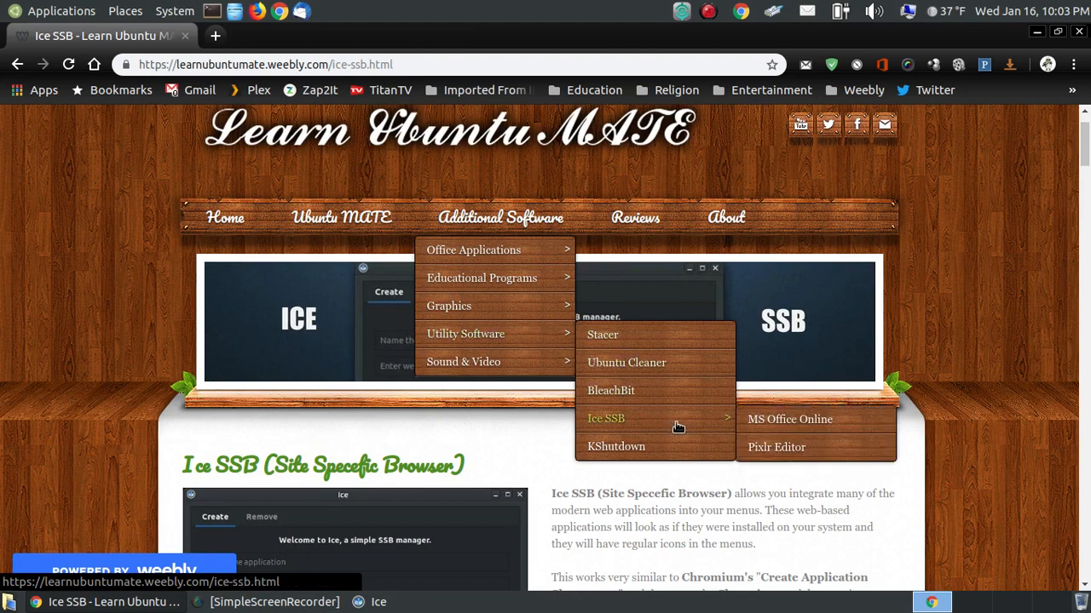
click(823, 417)
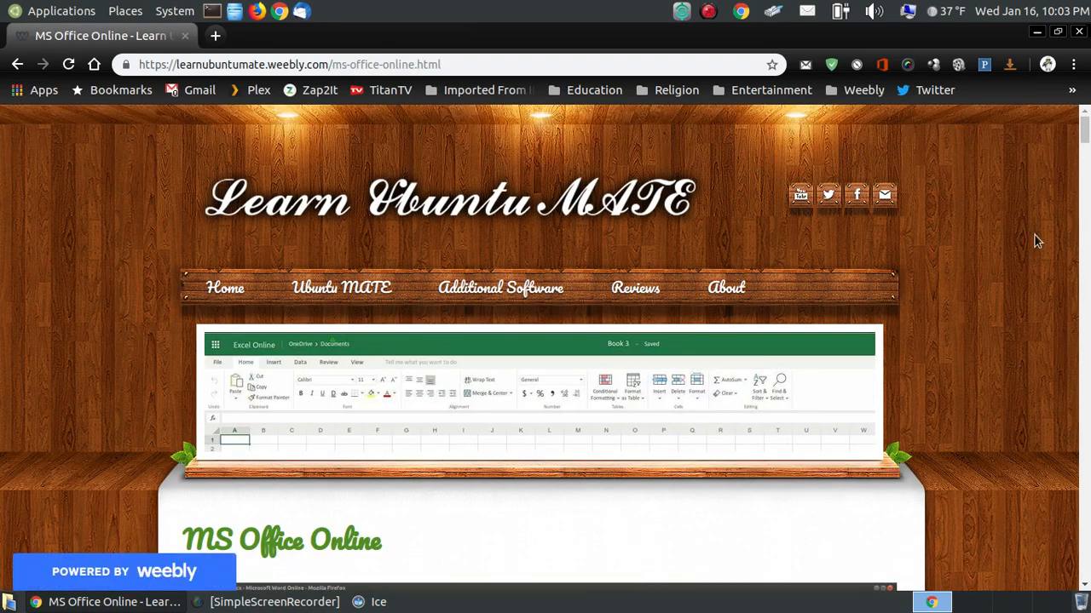
drag(1085, 134, 1085, 221)
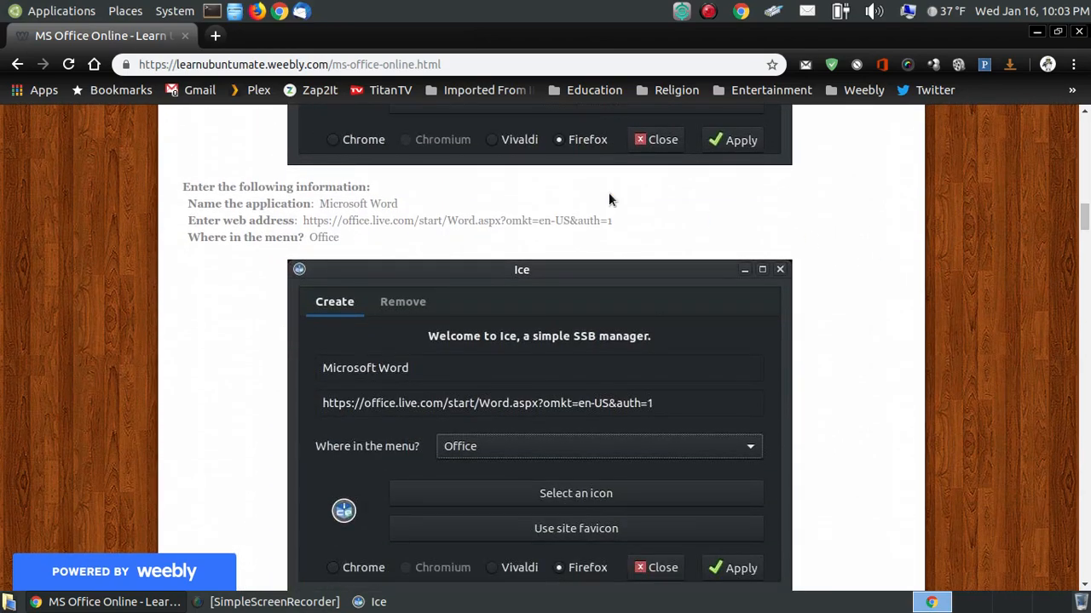
- Open a second Ice window, then minimize the browser and bring the original Ice window to the front
click(37, 16)
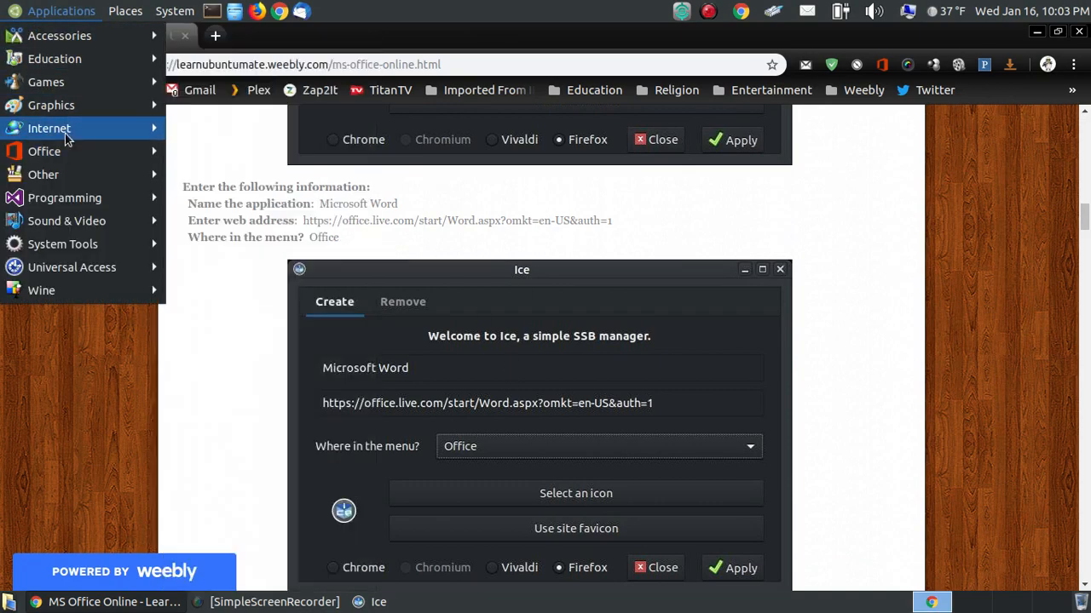
mouse_move(80, 131)
click(211, 222)
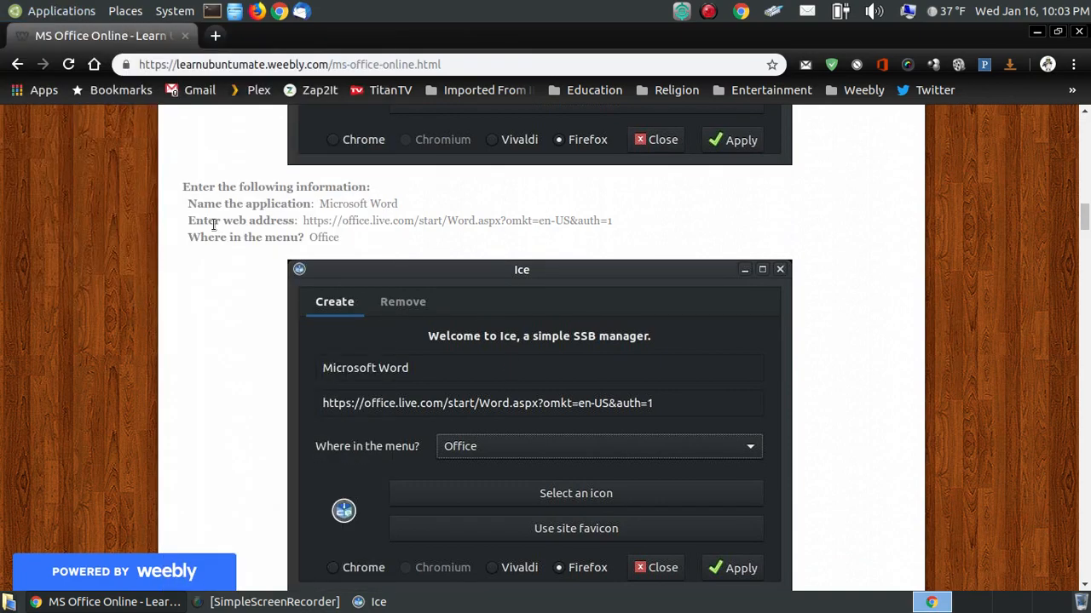
drag(281, 32, 700, 134)
click(1036, 32)
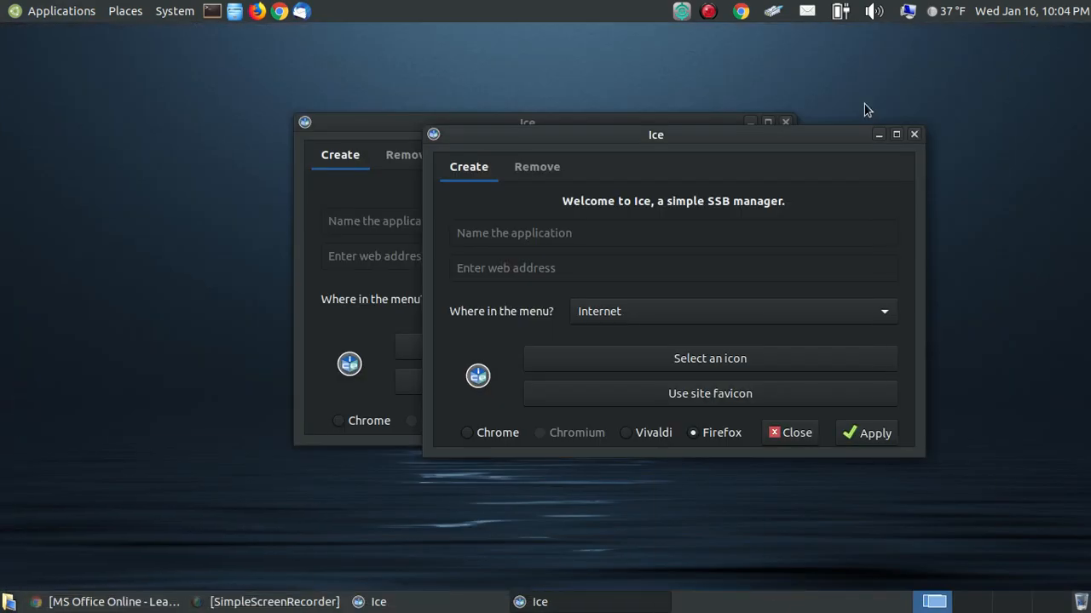
click(721, 118)
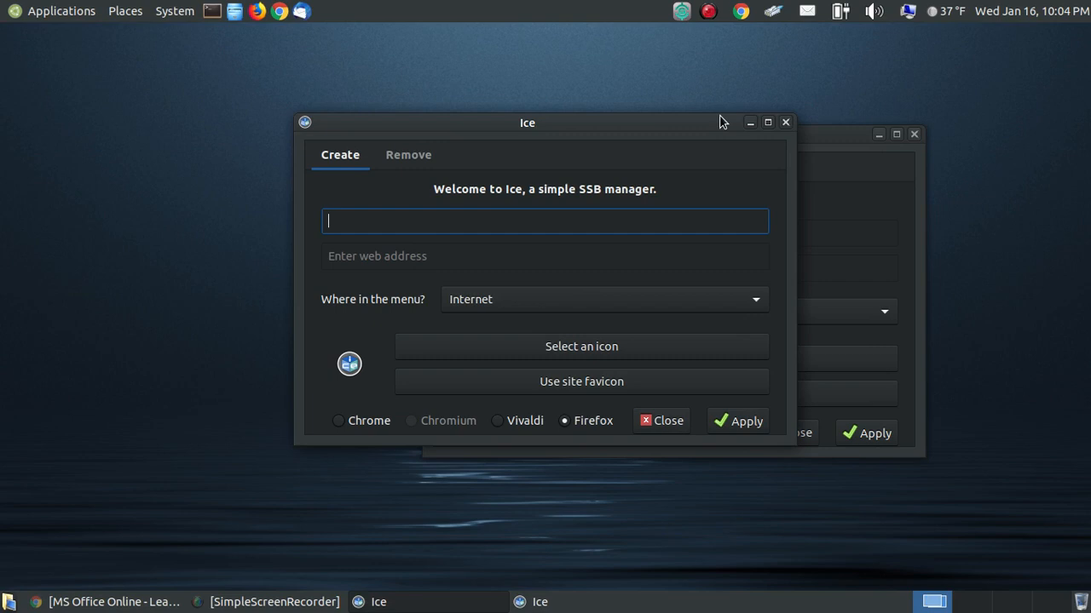
- Close the extra Ice window and reposition the remaining one on the desktop
click(785, 121)
drag(656, 132, 652, 100)
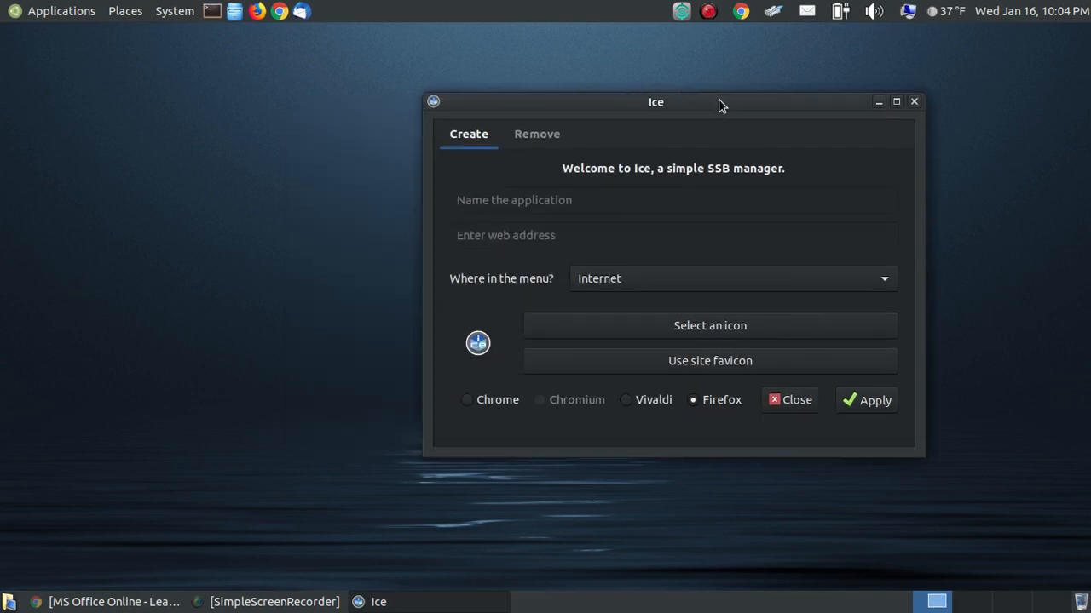
drag(721, 103, 540, 103)
- Remove the existing Microsoft Word web app from Ice and check the Office applications for its entry
click(381, 138)
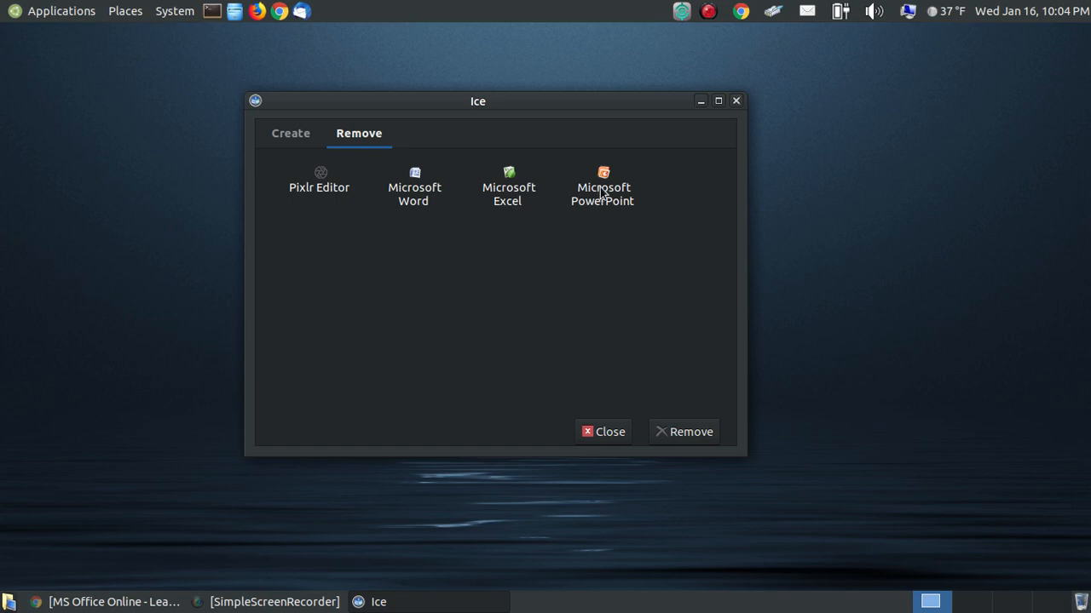
click(416, 197)
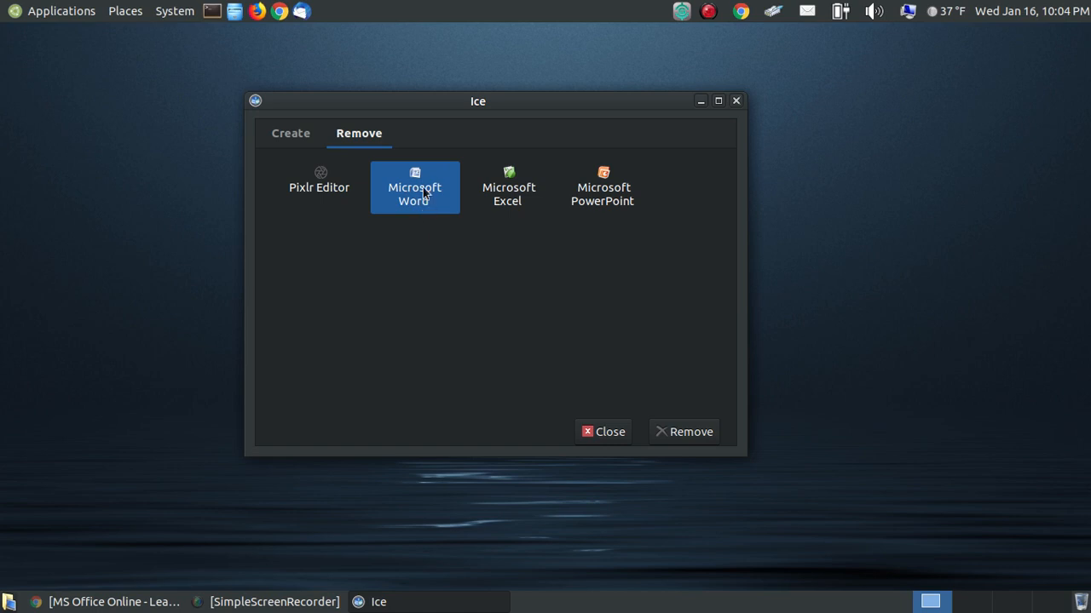
click(680, 425)
click(59, 11)
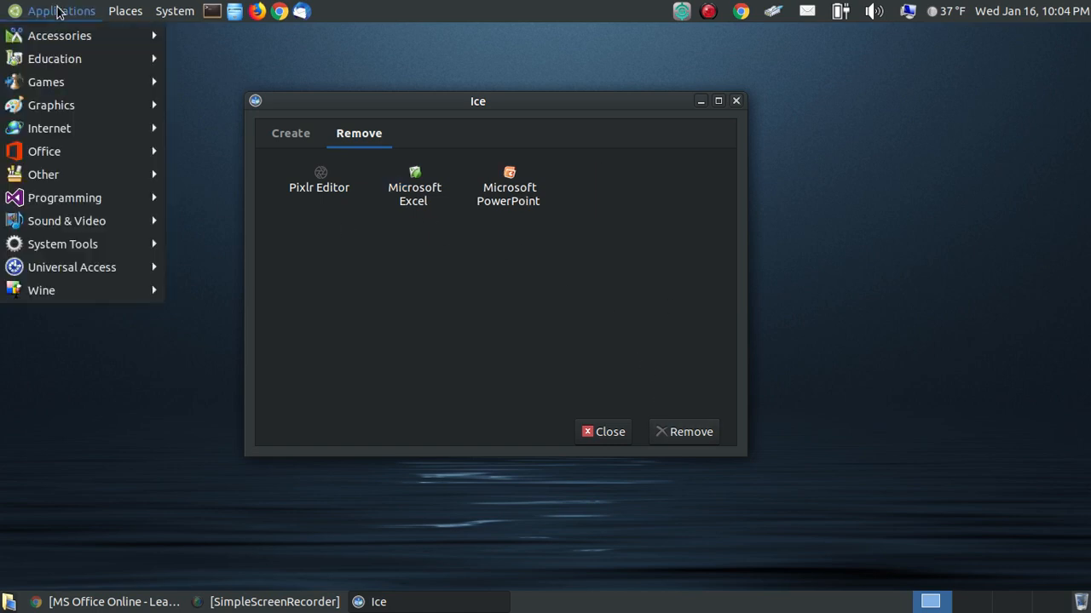
mouse_move(105, 156)
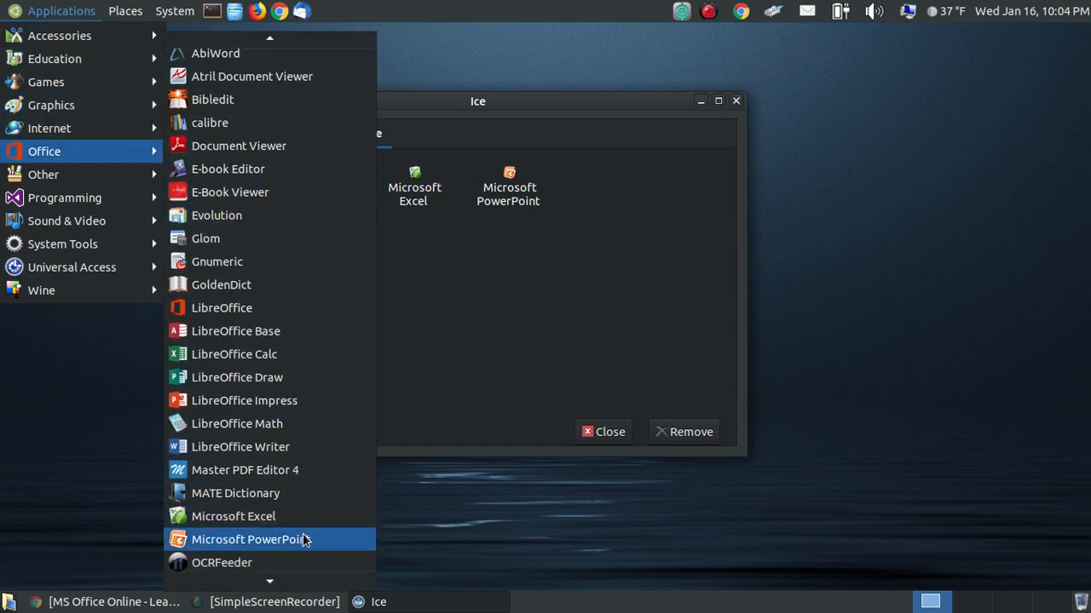
click(499, 339)
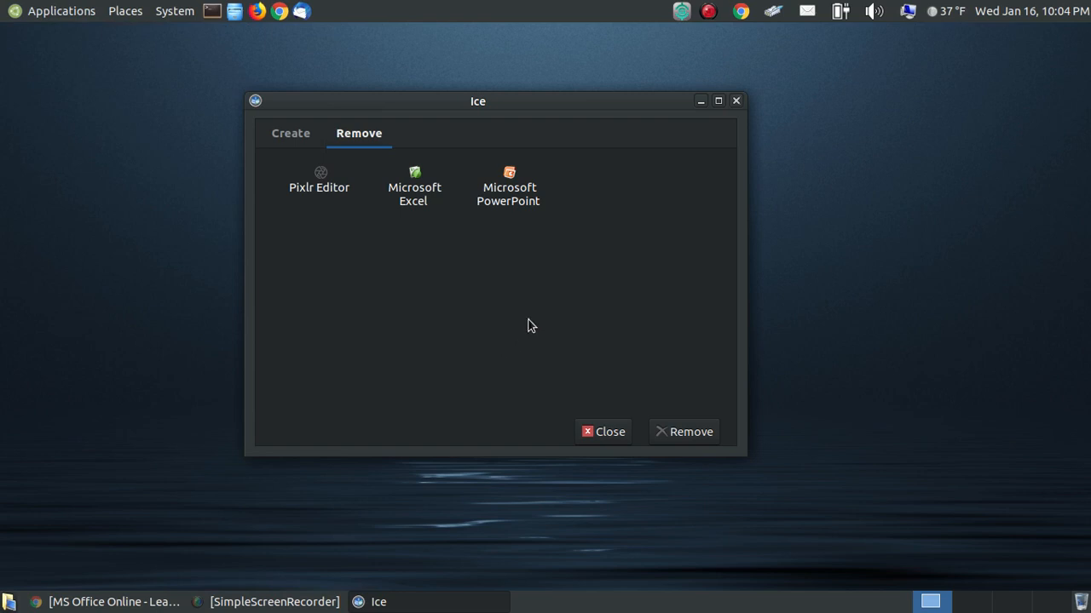
- Copy the name Microsoft Word from the MS Office Online page in Chrome and paste it as the new application's name in Ice
click(286, 134)
drag(474, 104, 525, 89)
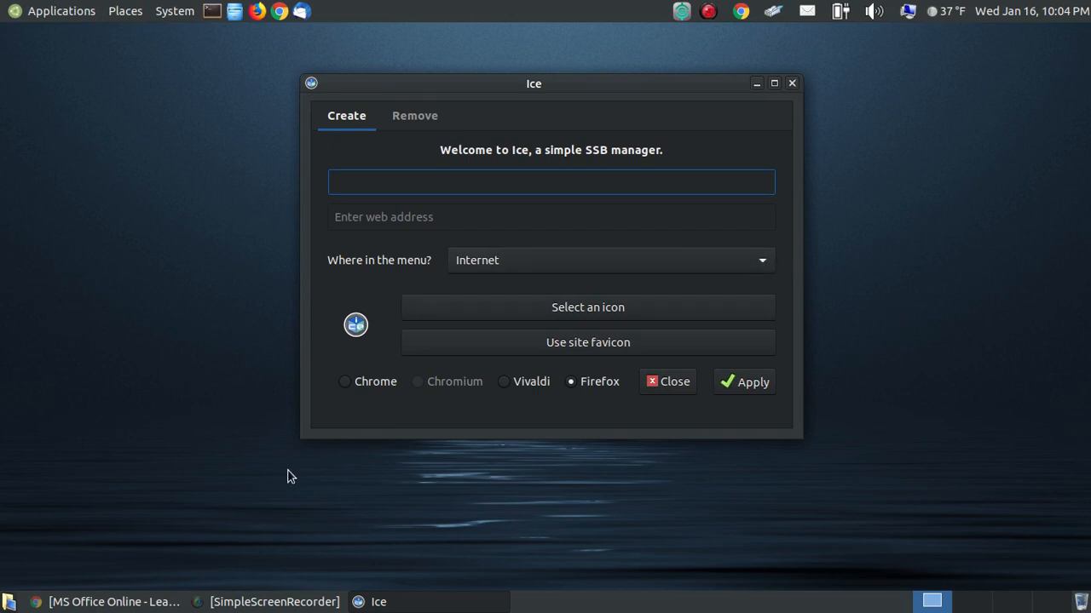
click(83, 607)
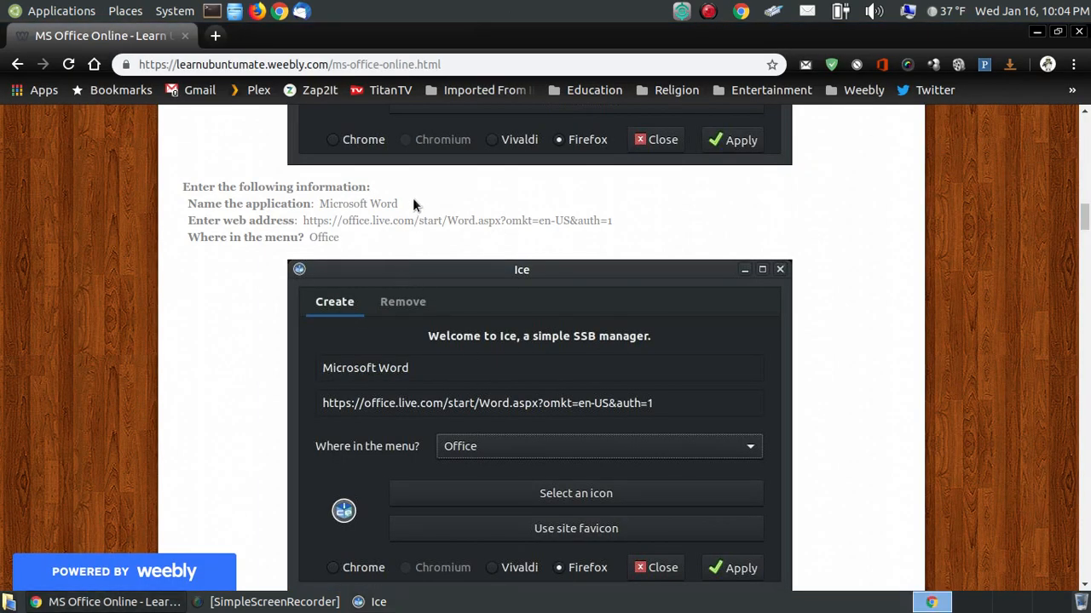
drag(400, 203, 325, 198)
right_click(332, 203)
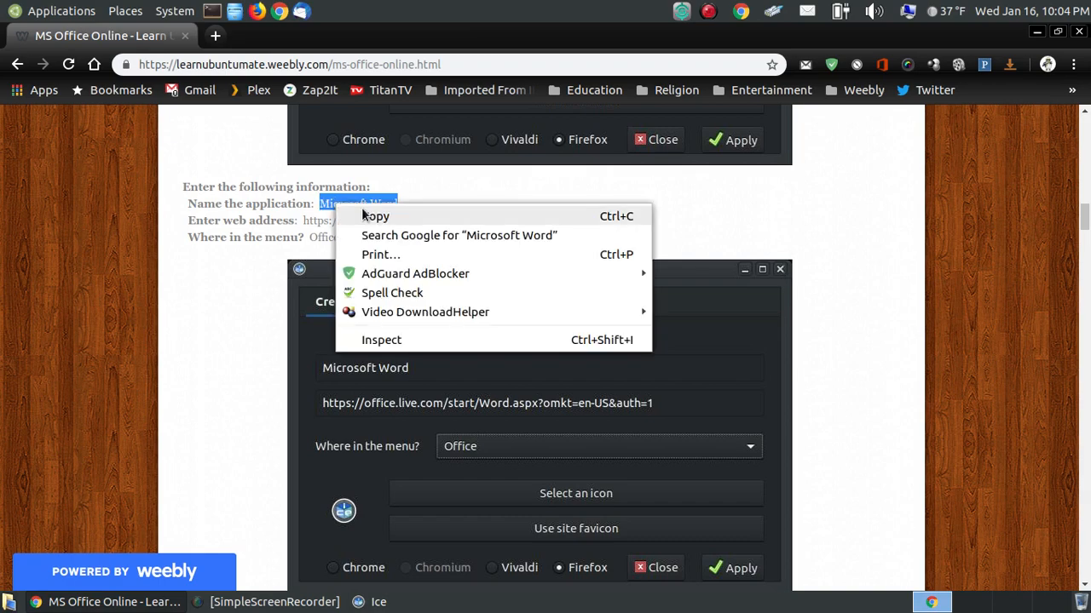
click(366, 214)
click(1036, 32)
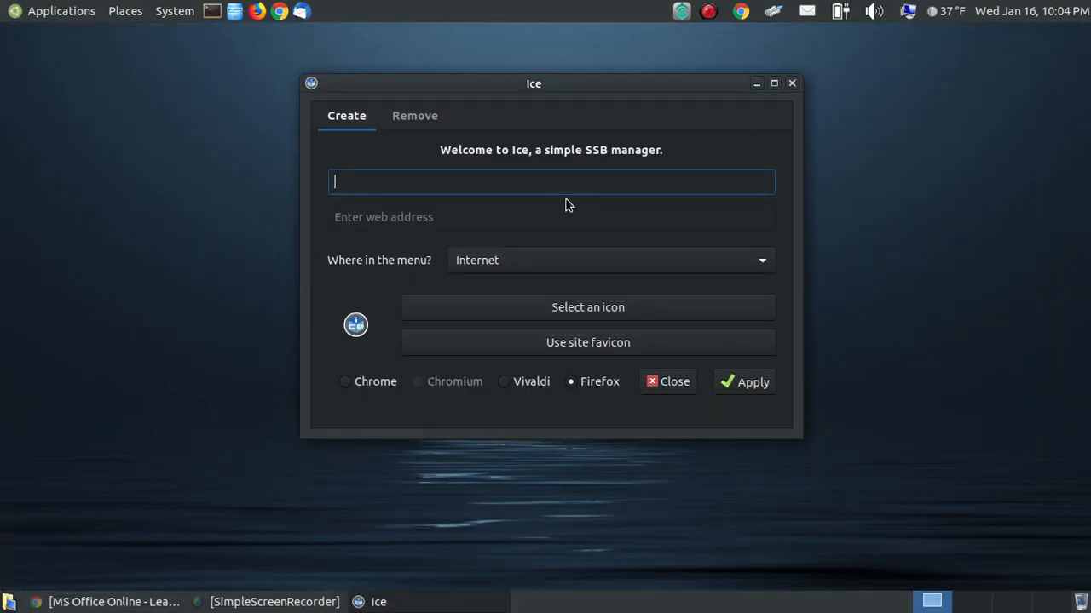
right_click(376, 182)
click(396, 235)
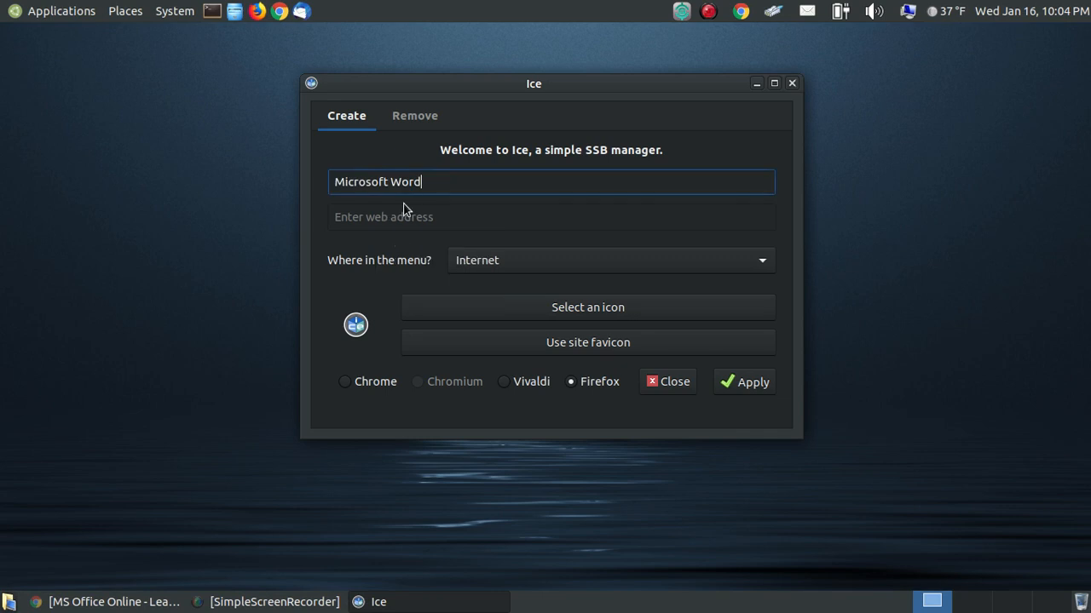
click(29, 12)
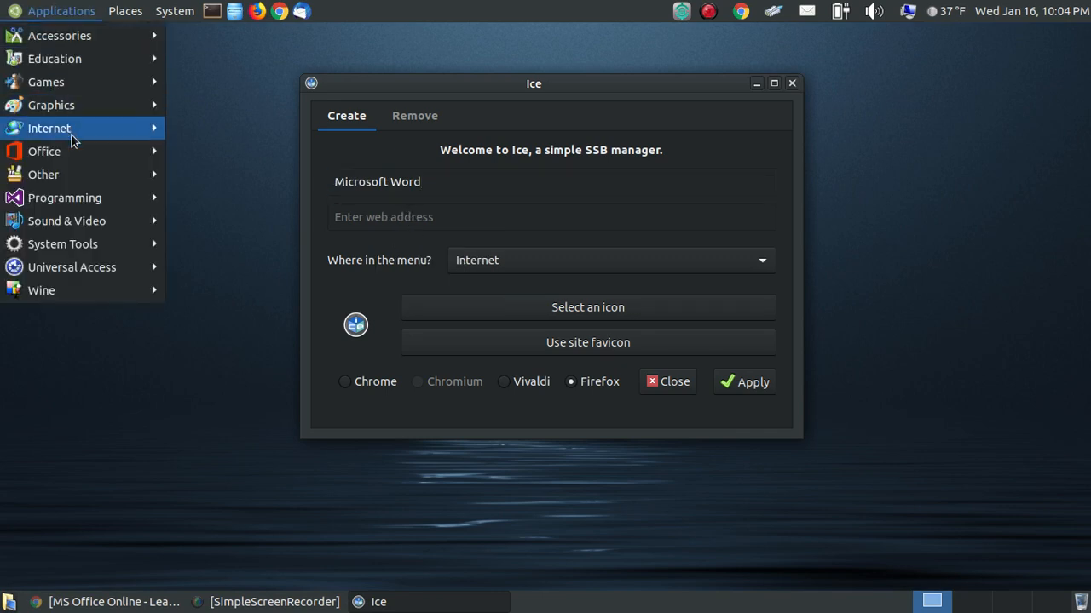
mouse_move(147, 156)
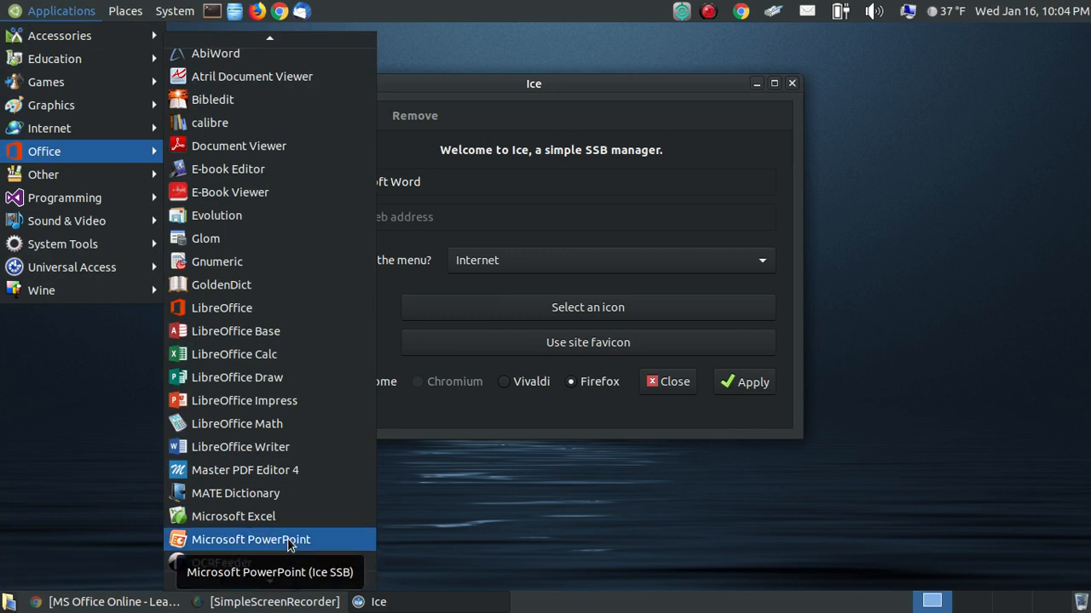
click(568, 81)
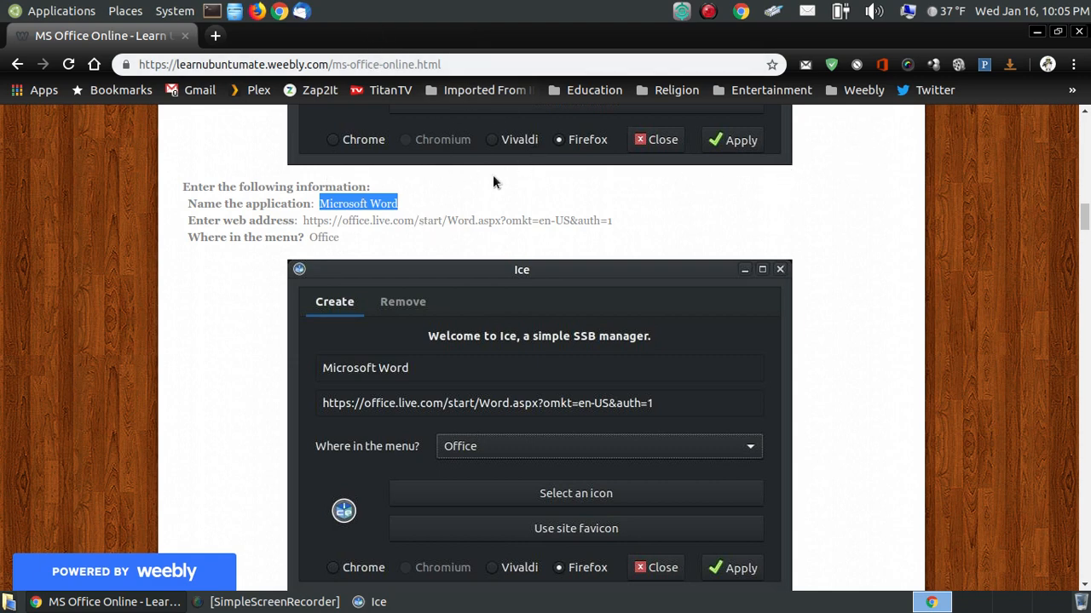
drag(613, 220, 303, 221)
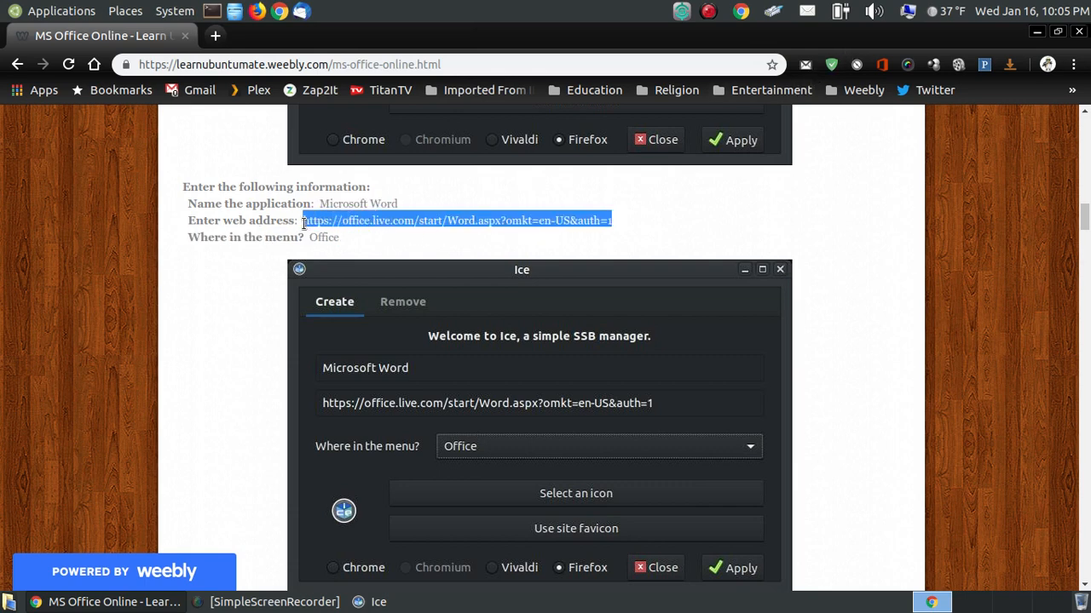
right_click(376, 220)
click(385, 236)
click(1036, 32)
click(389, 223)
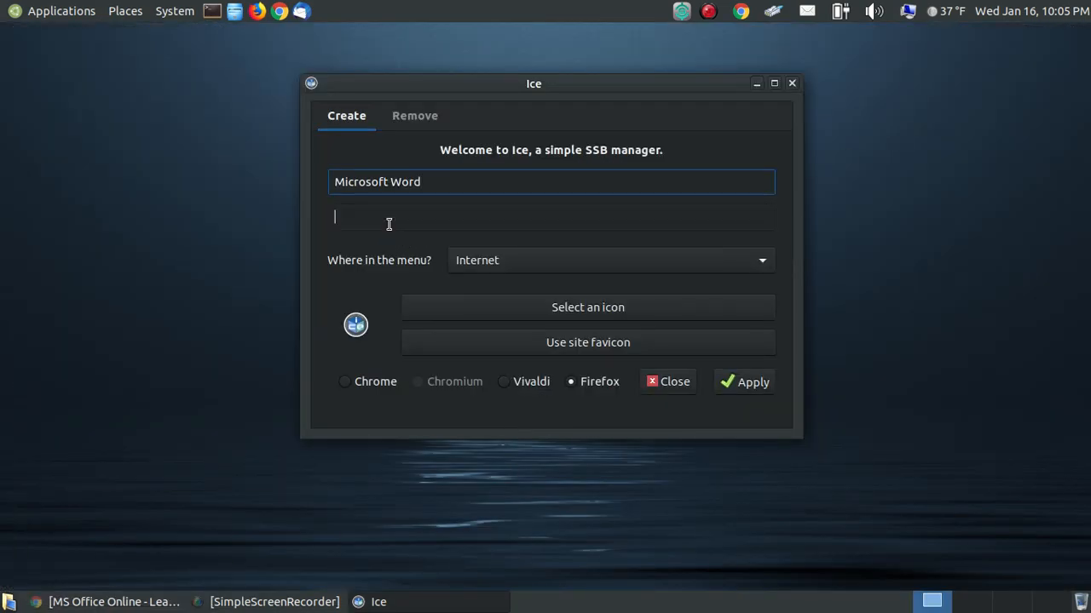
right_click(387, 223)
click(422, 271)
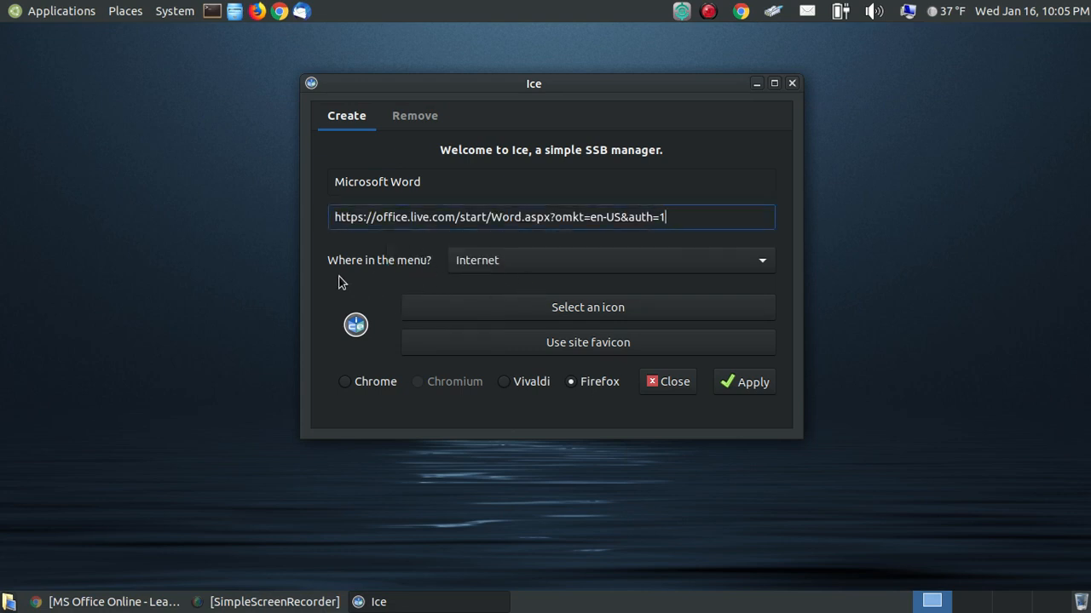
- Look over the Office applications category and set the new web app's menu location to Office
click(22, 15)
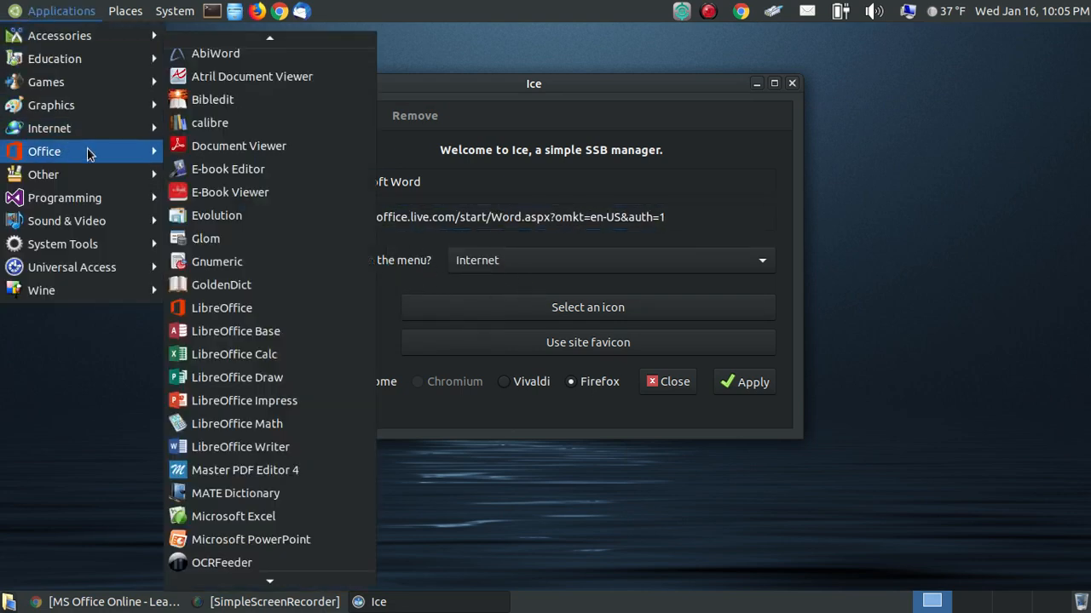
mouse_move(113, 153)
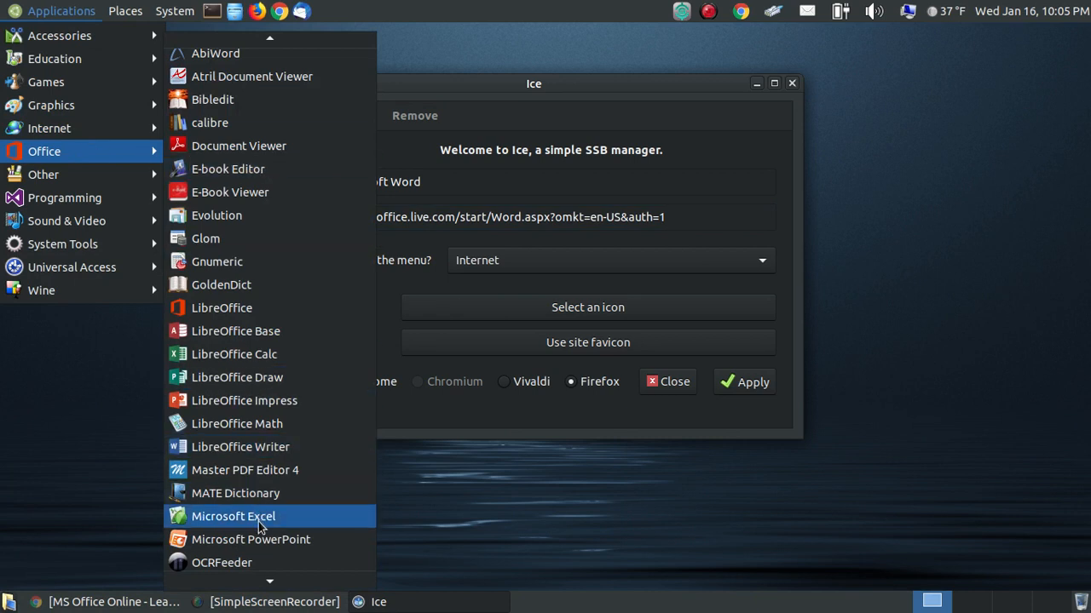
click(633, 99)
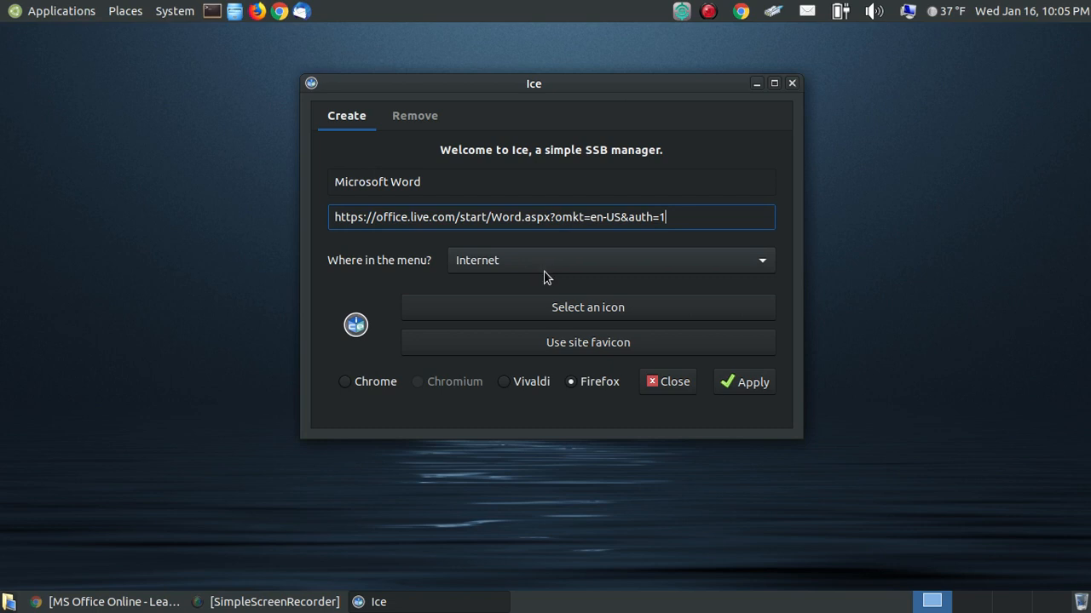
click(590, 264)
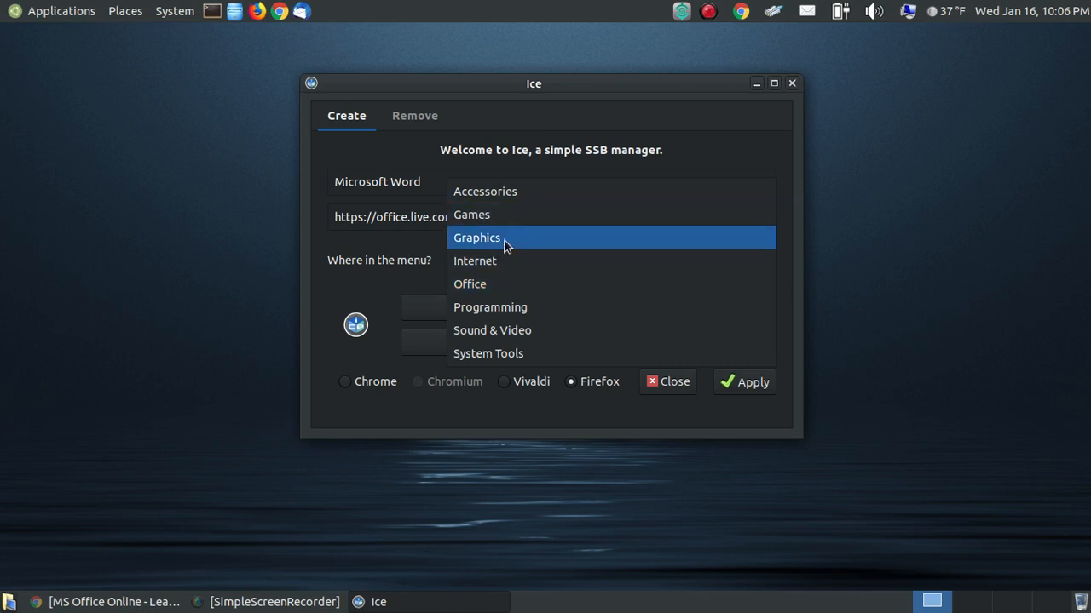
click(490, 285)
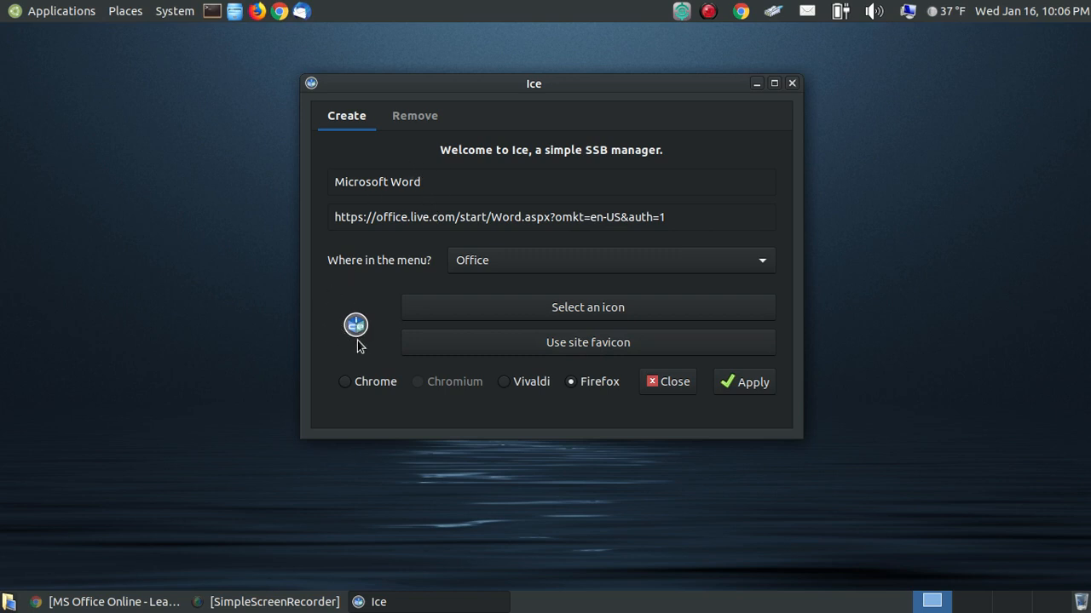
- Choose microsoft-word-icon02.png from the Icons folder in the home directory as the web app's icon
click(594, 318)
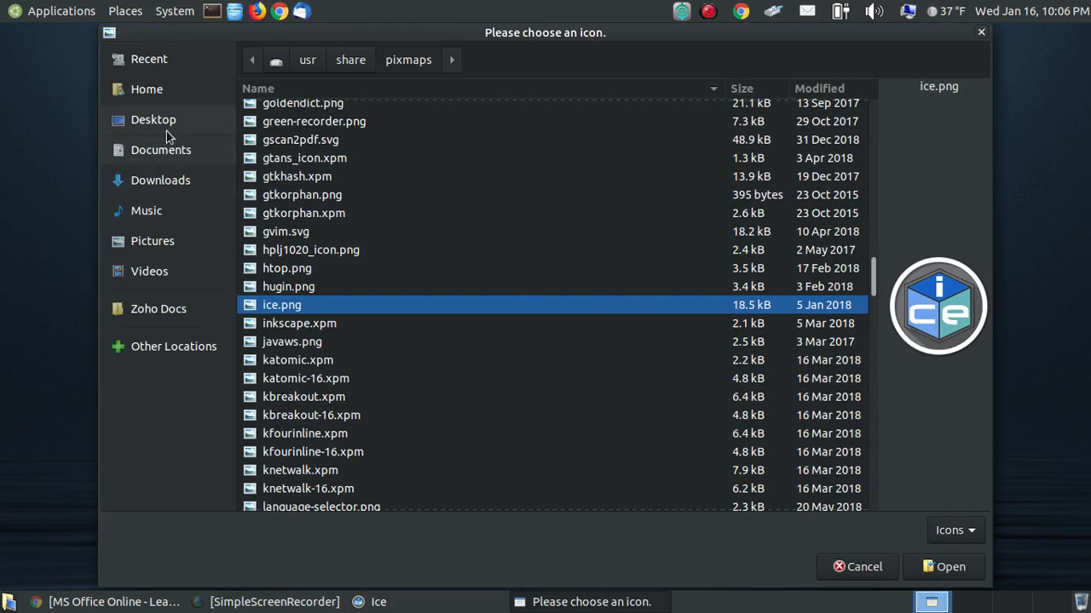
click(141, 89)
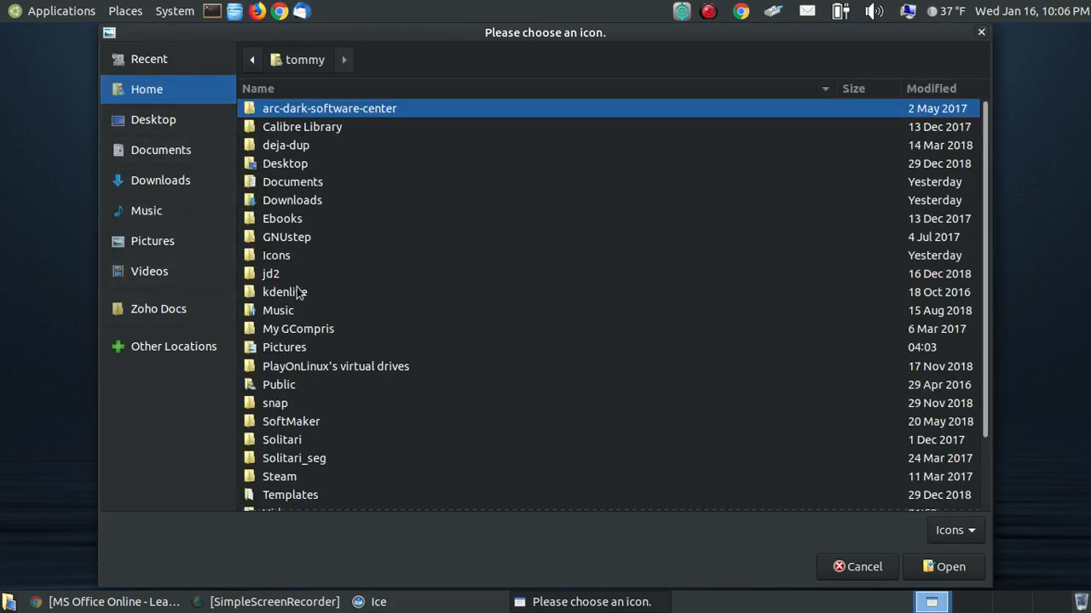
double_click(285, 259)
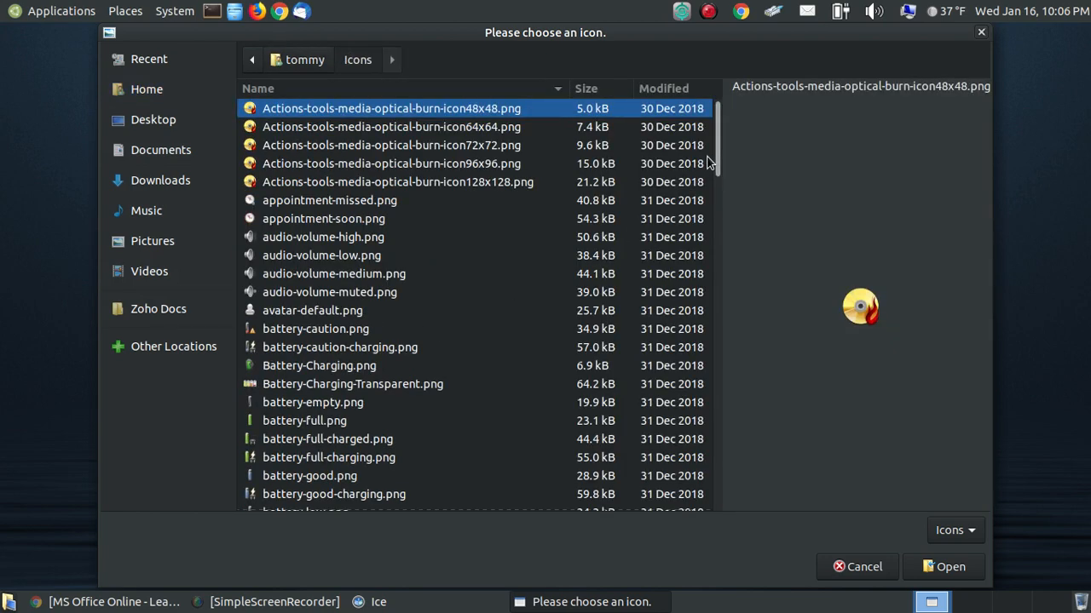
drag(720, 132, 728, 273)
click(351, 371)
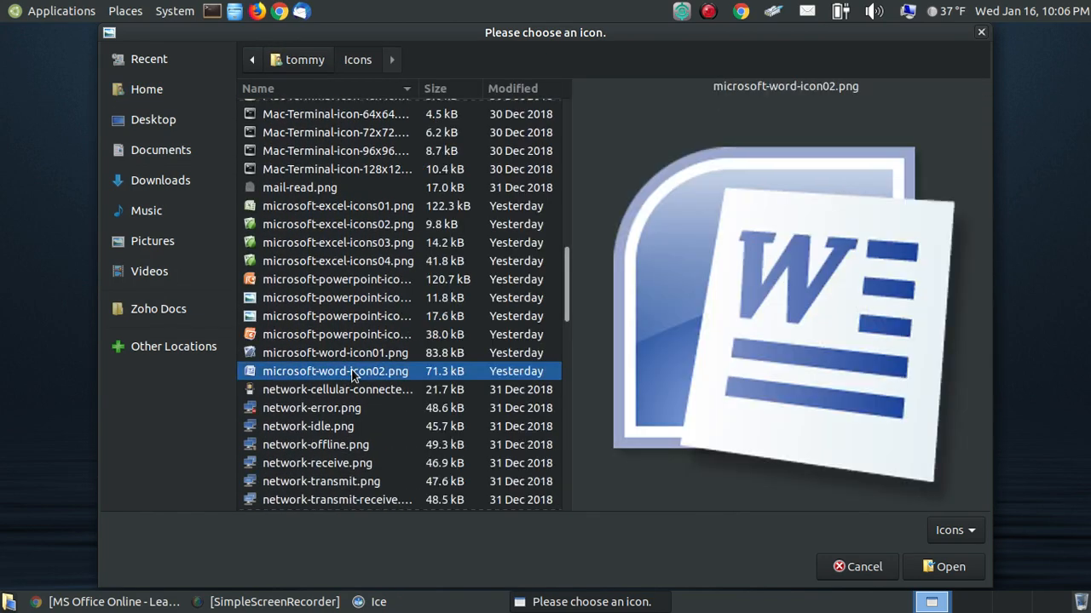
click(946, 566)
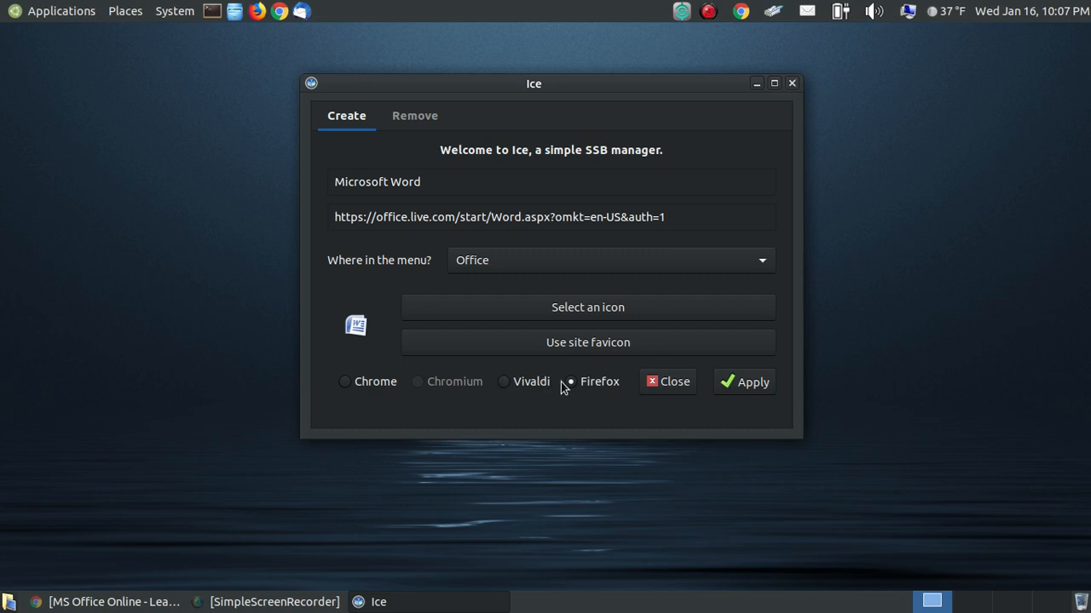
- Create the Microsoft Word web app with Vivaldi as its browser, check it among the removable apps, and close Ice
click(504, 383)
click(739, 385)
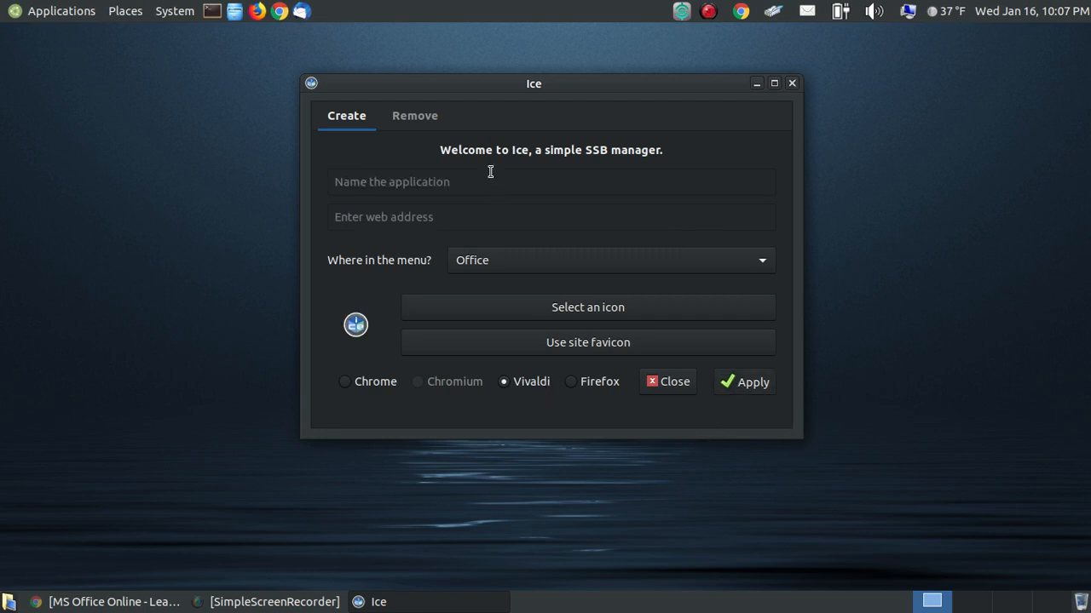
click(425, 116)
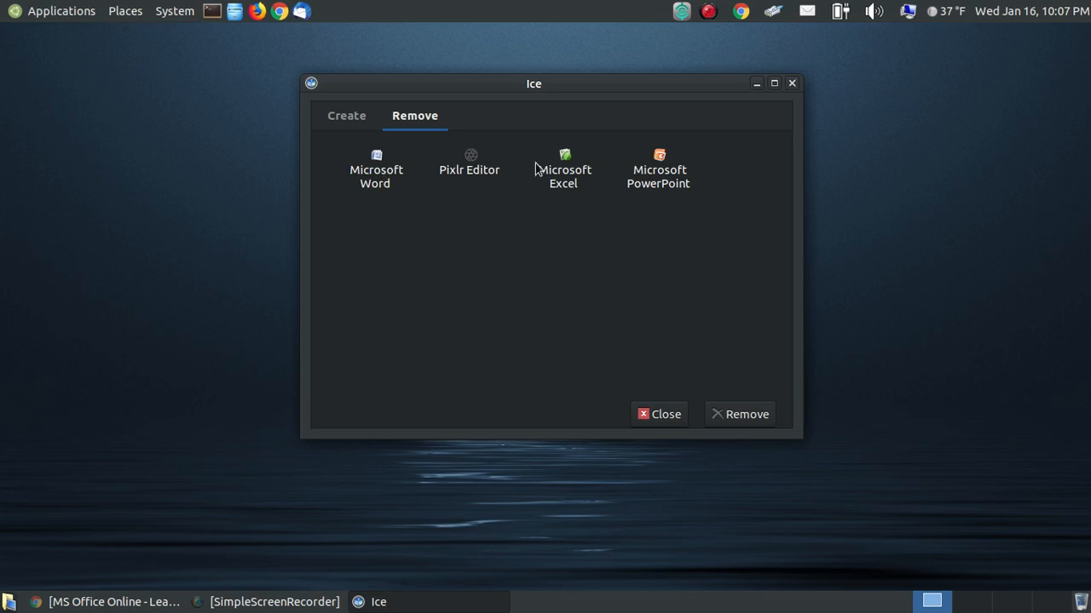
click(666, 415)
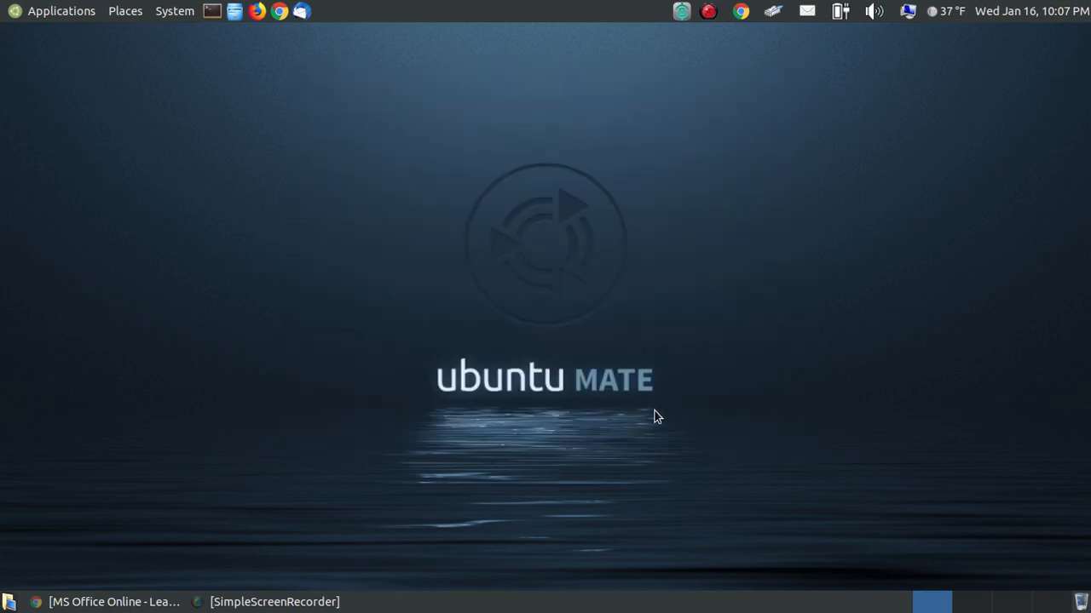
- Launch the Microsoft Word web app from the Office applications and create a new blank document
click(55, 11)
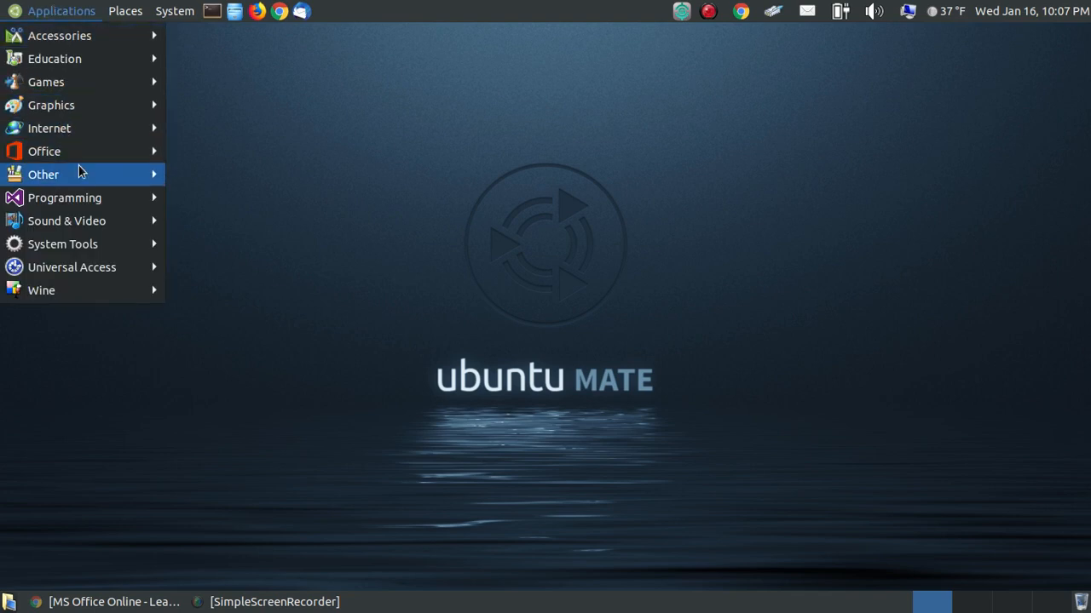
mouse_move(85, 152)
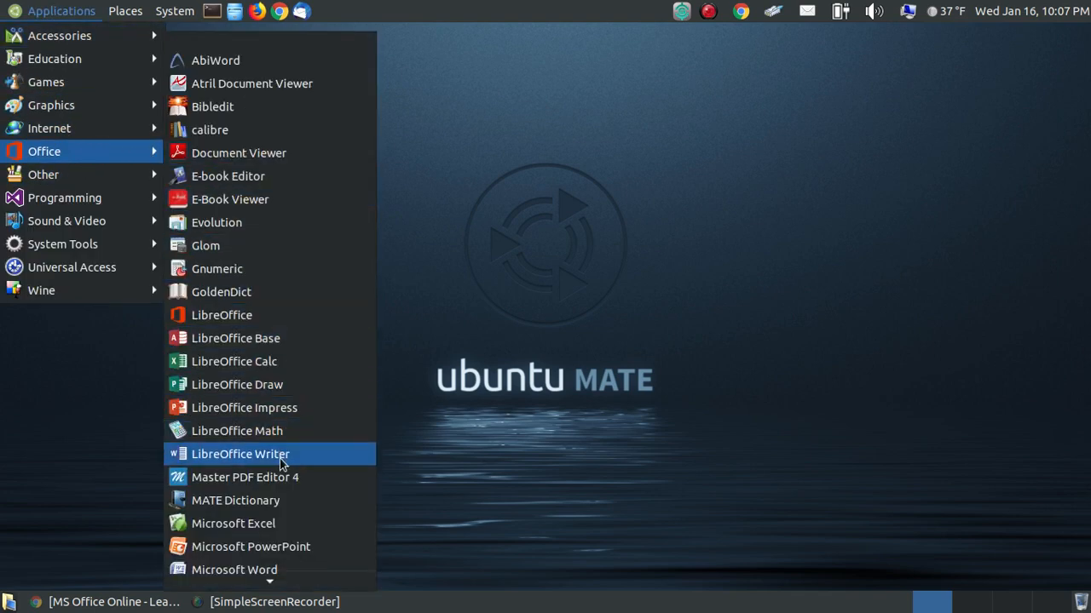
mouse_move(271, 581)
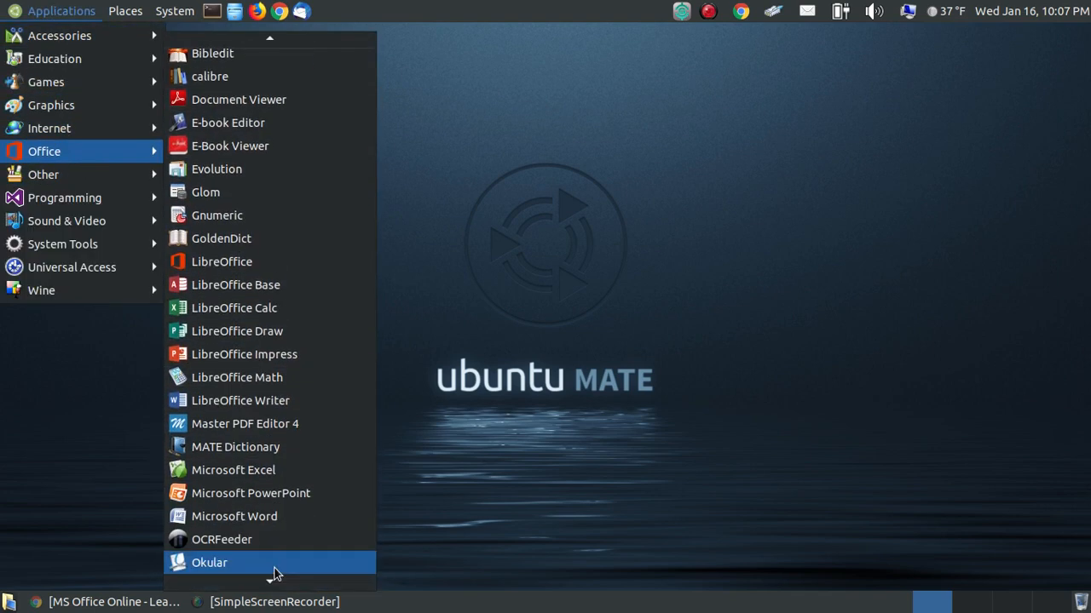
click(278, 517)
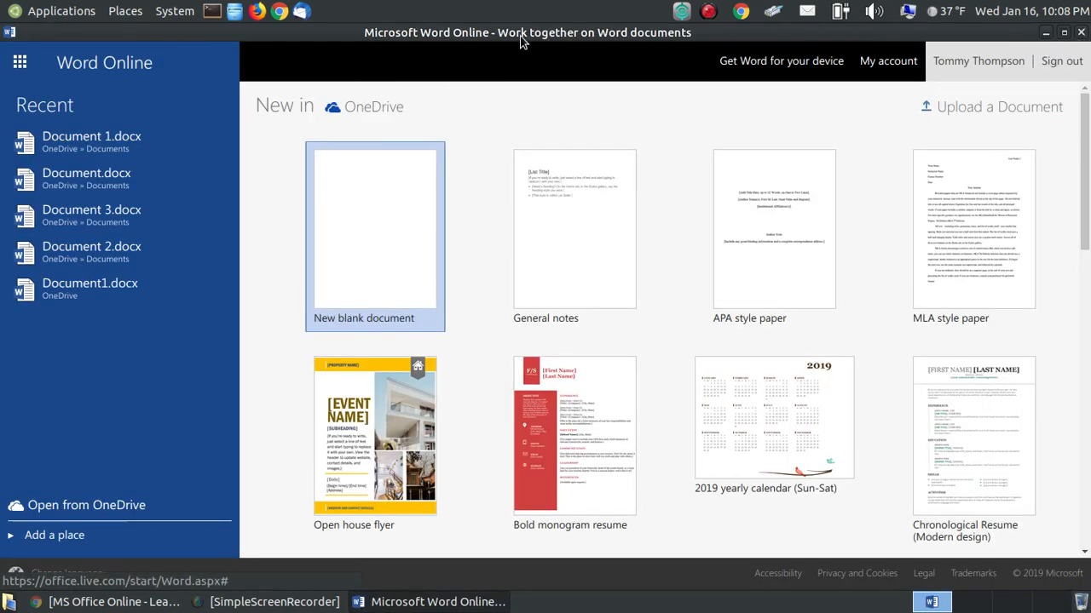
click(375, 230)
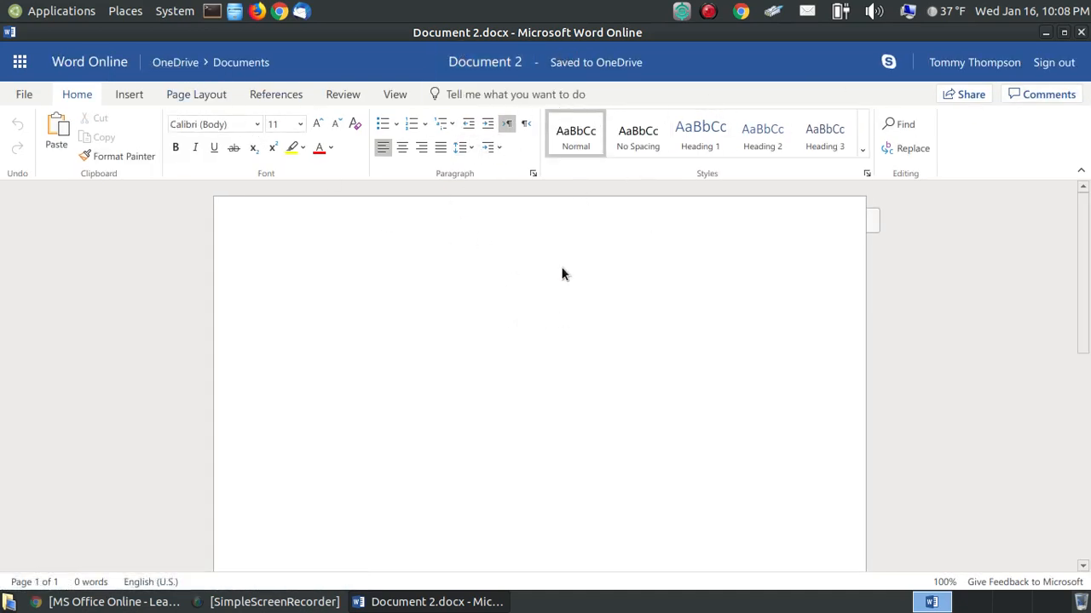
- Turn on the simplified ribbon in the Word Online document, and turn it back off to restore the full ribbon
click(394, 96)
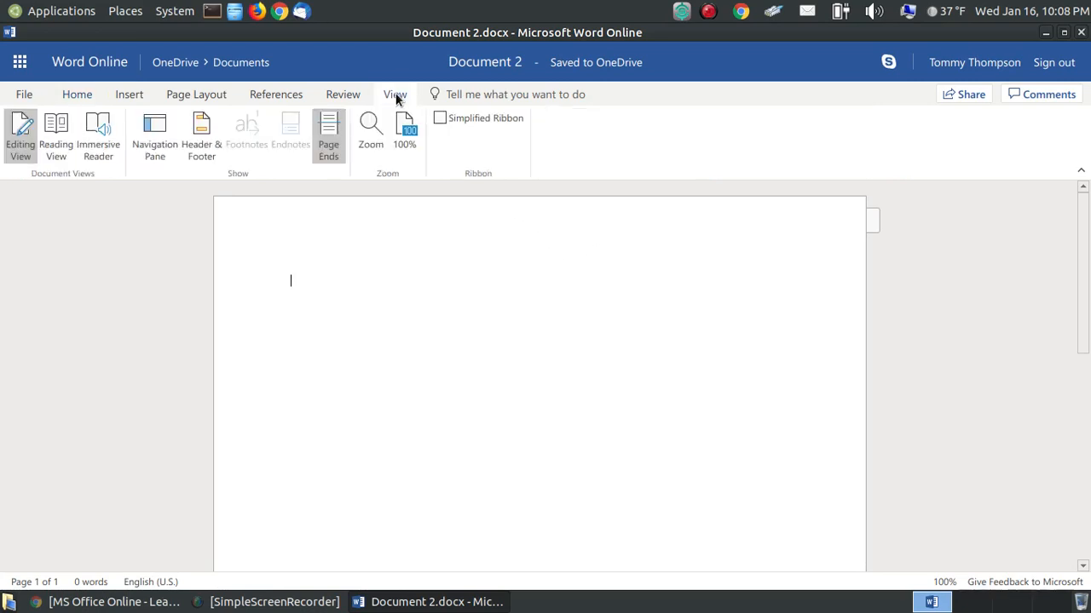
click(440, 119)
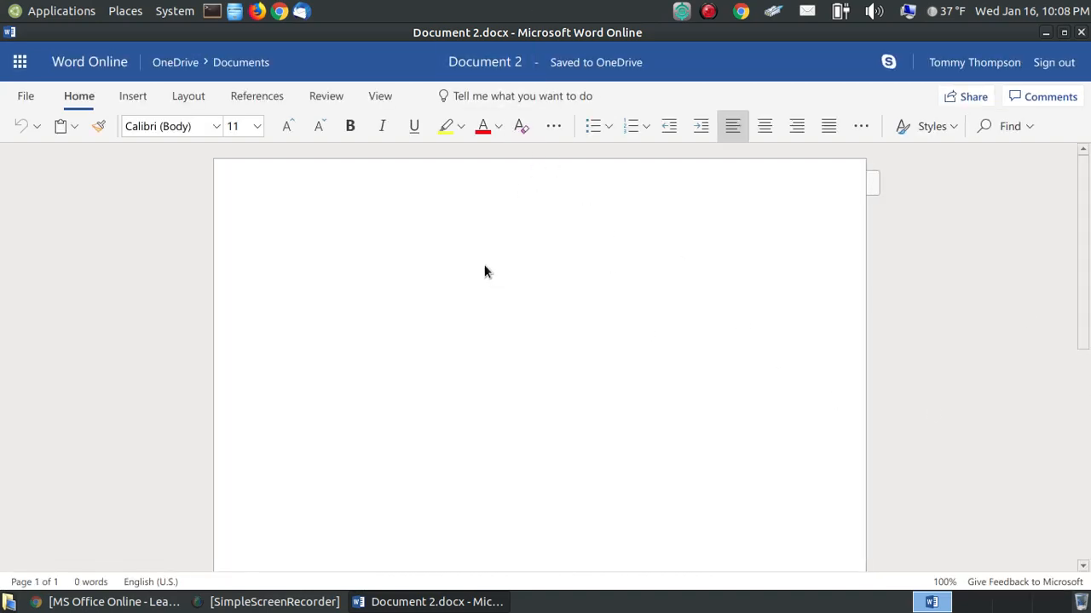
click(382, 96)
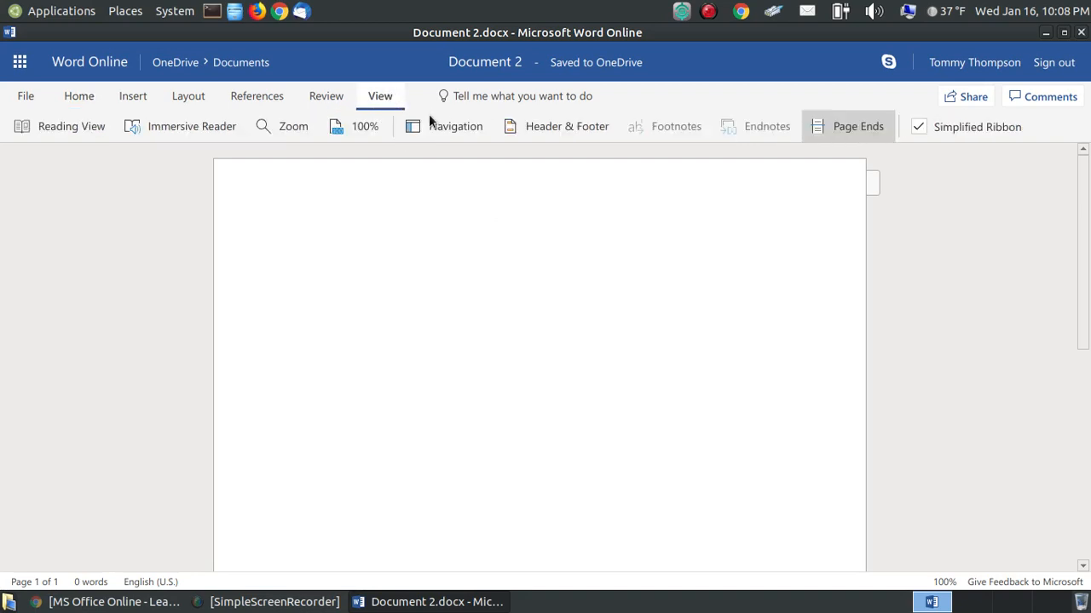
click(920, 128)
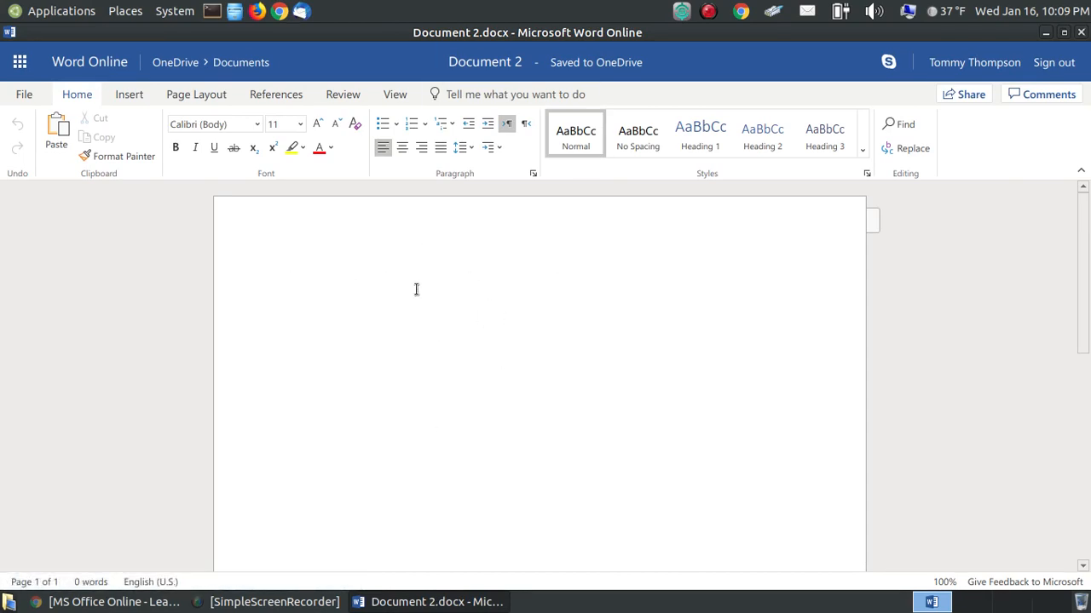
- Look over the Office apps offered in Word Online's app launcher and close it again
click(19, 62)
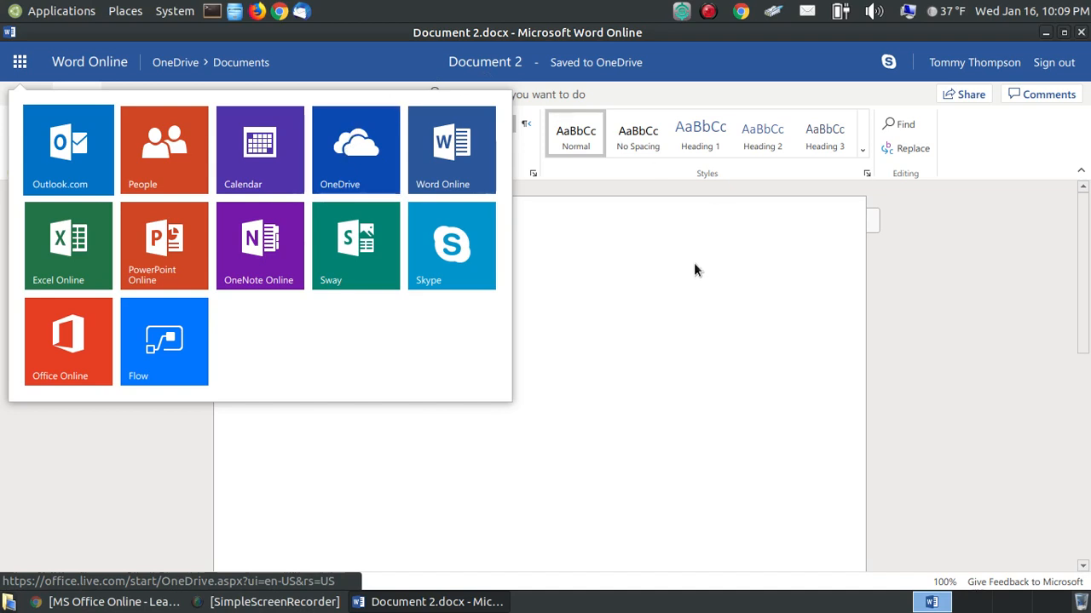
click(652, 266)
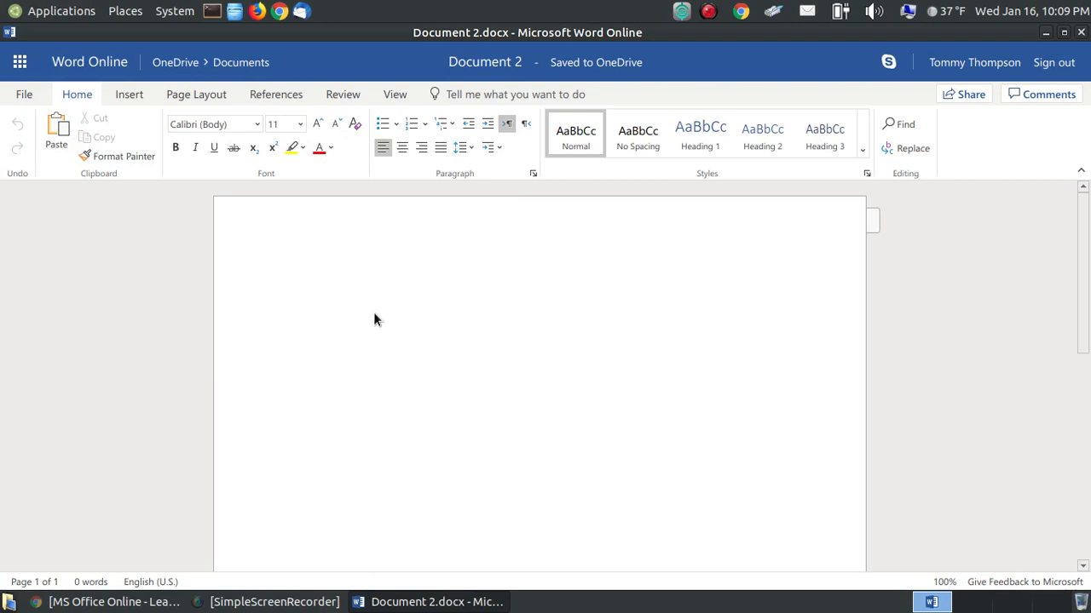
- Launch the Microsoft PowerPoint web app from the Office applications and create a presentation from the Berlin template
click(47, 10)
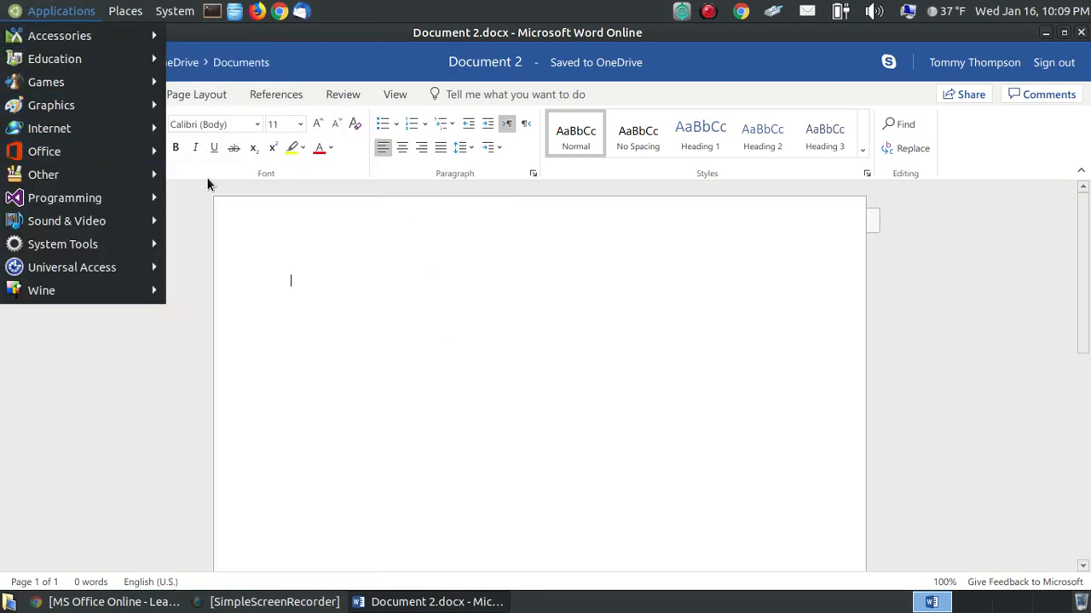
mouse_move(127, 154)
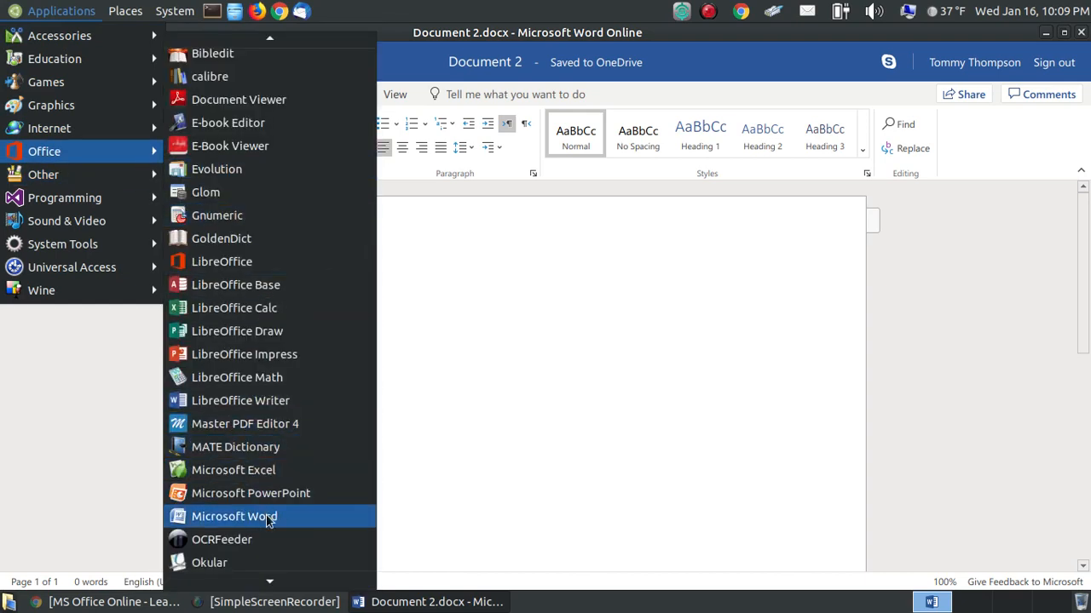
click(284, 492)
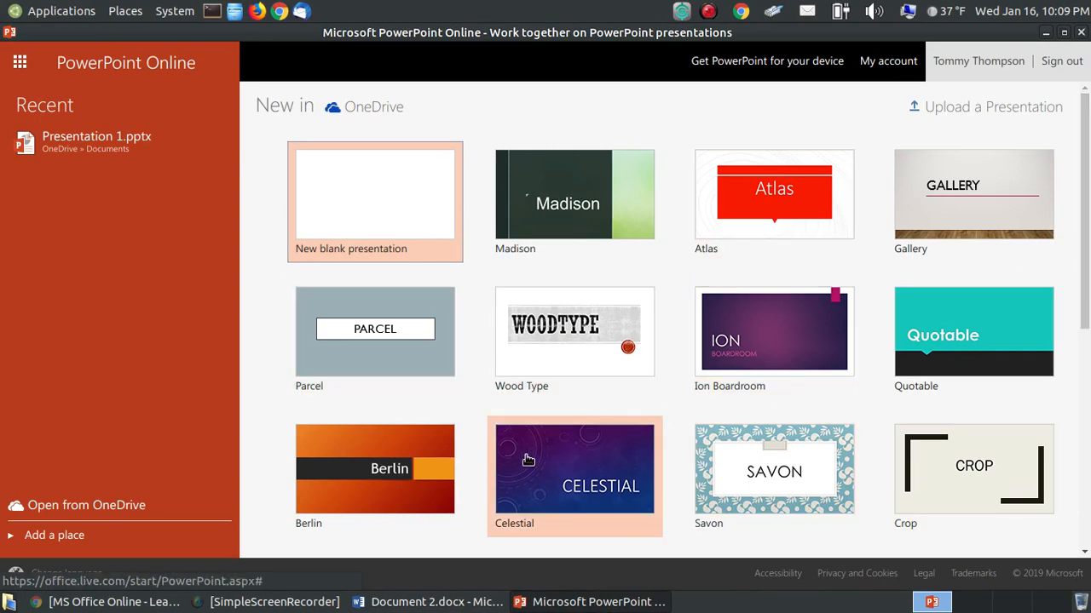
click(396, 456)
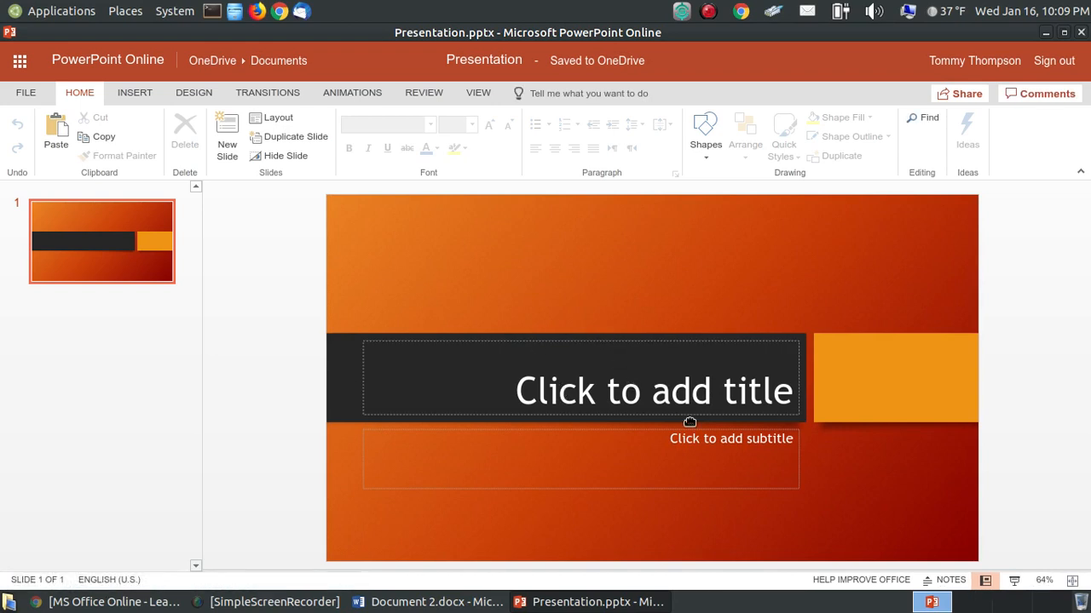
- Launch the Microsoft Excel web app from the Office applications and create a new blank workbook
click(15, 12)
mouse_move(63, 156)
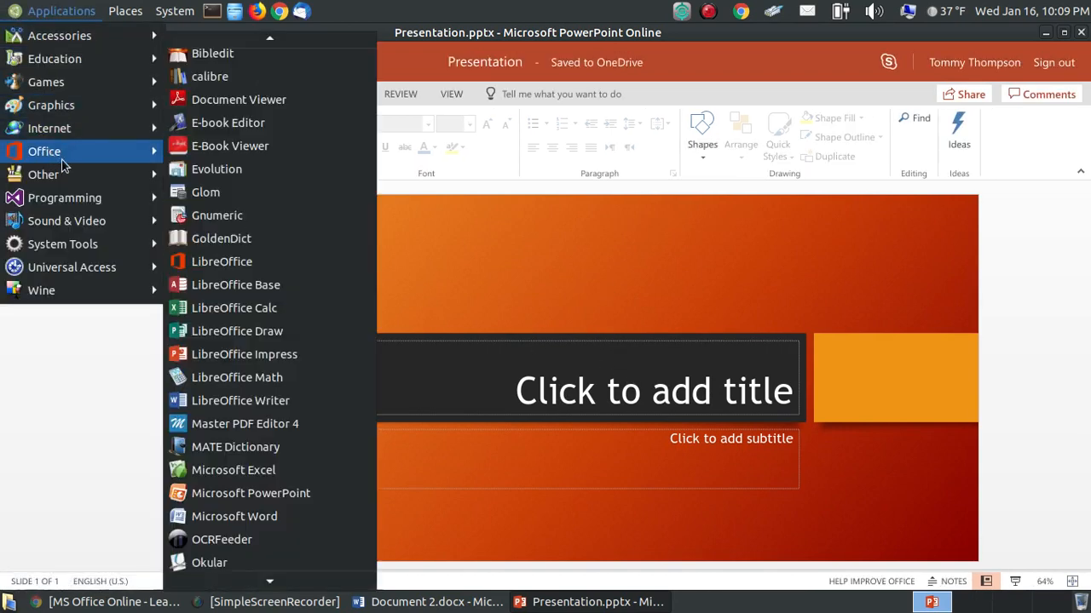
click(297, 470)
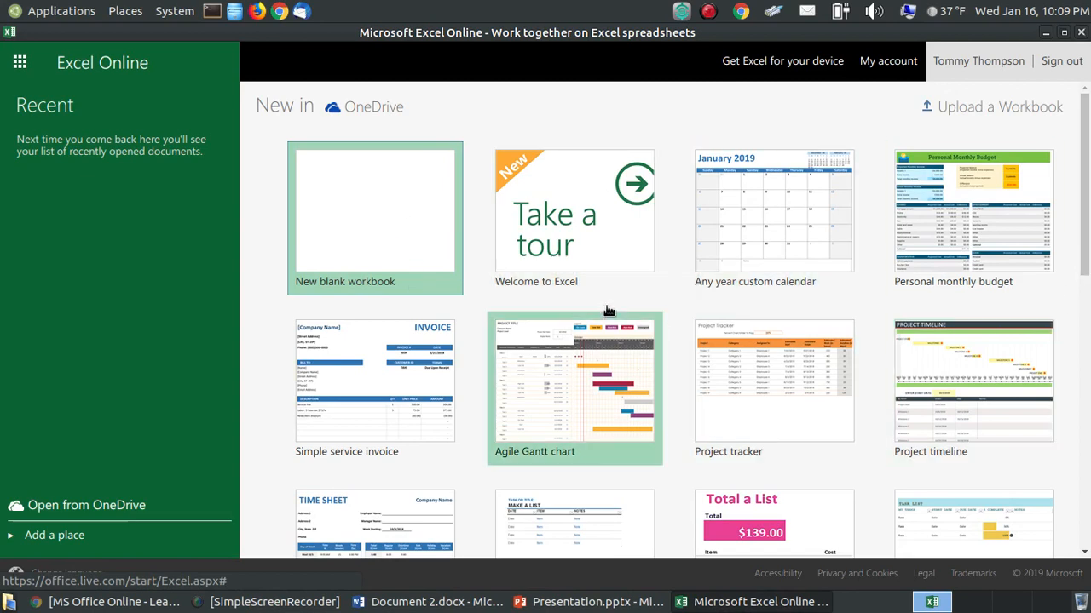
click(403, 223)
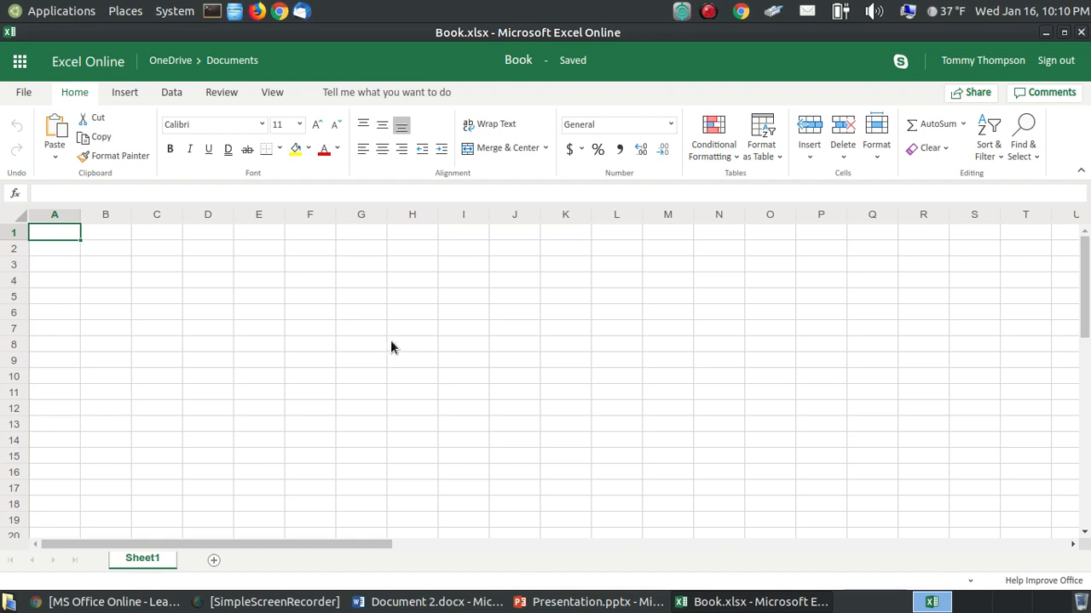
click(47, 11)
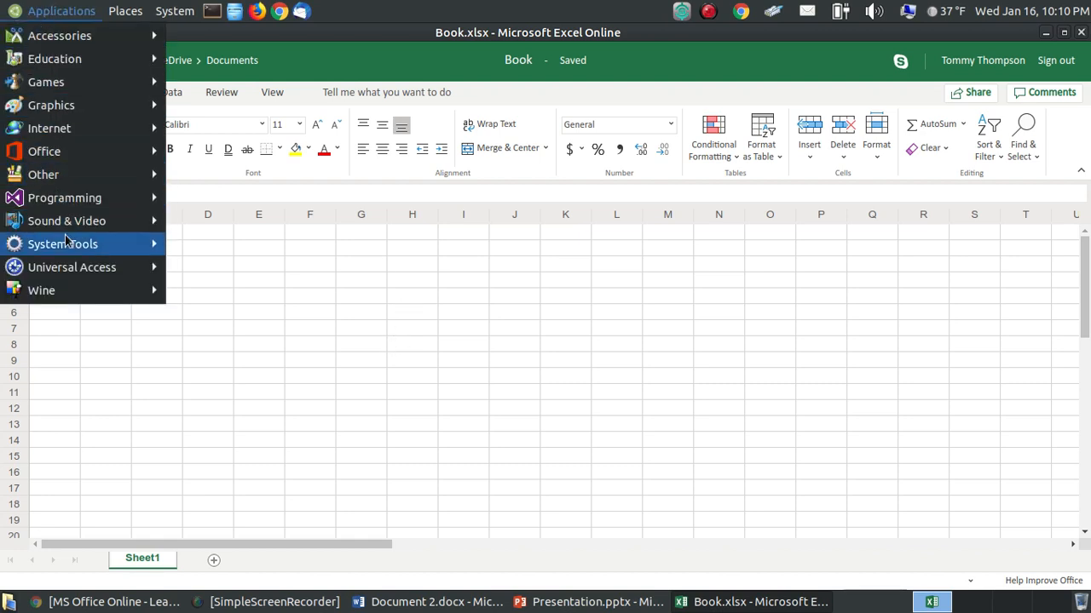
click(460, 24)
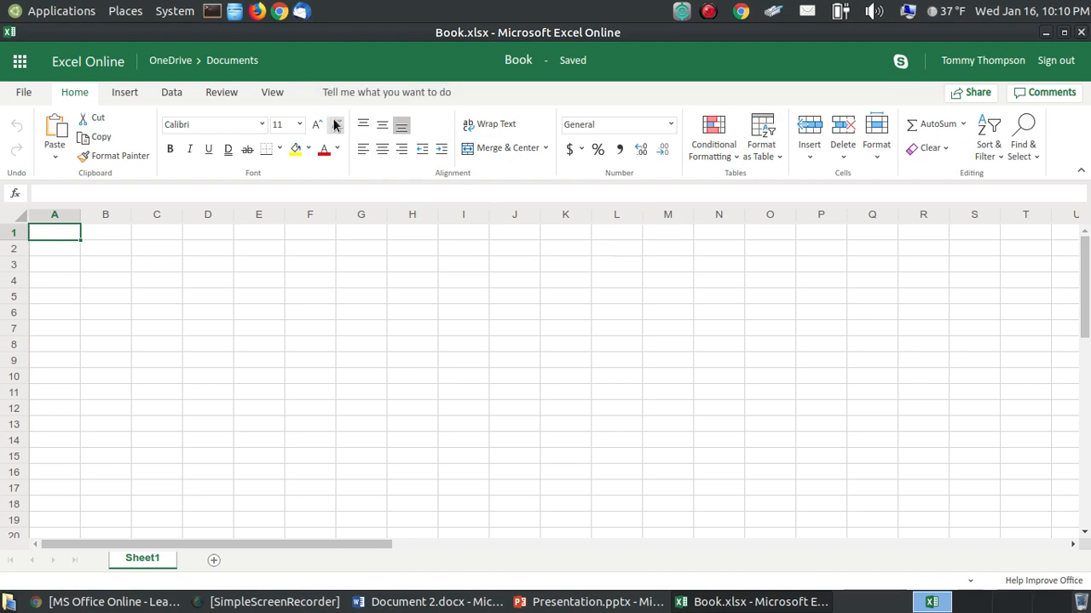
- Examine the workbook's view options and the Office apps offered in Excel Online's app launcher
click(272, 96)
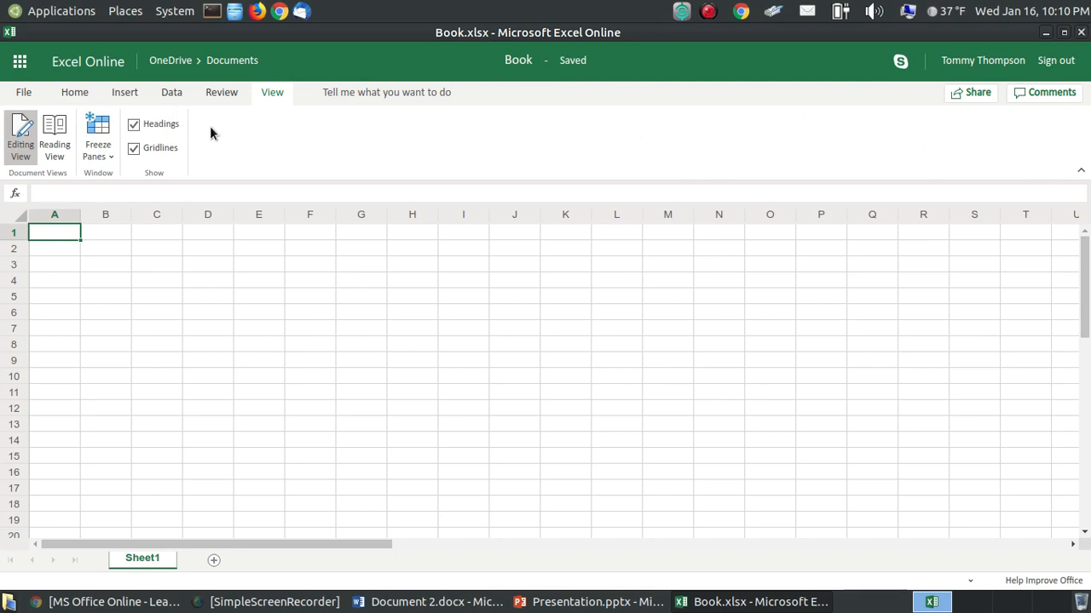
click(75, 92)
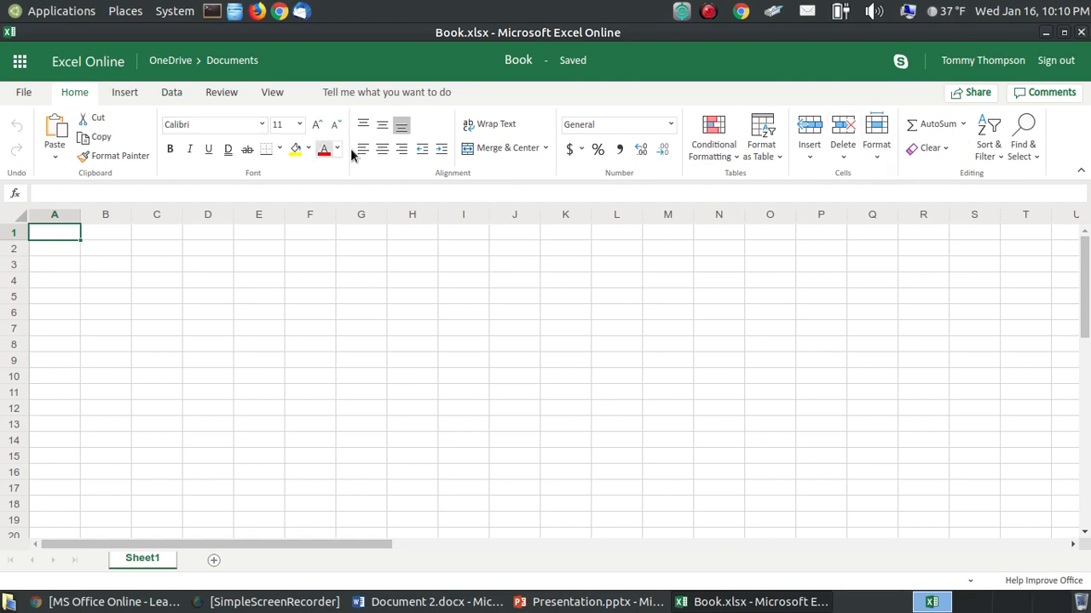
click(20, 63)
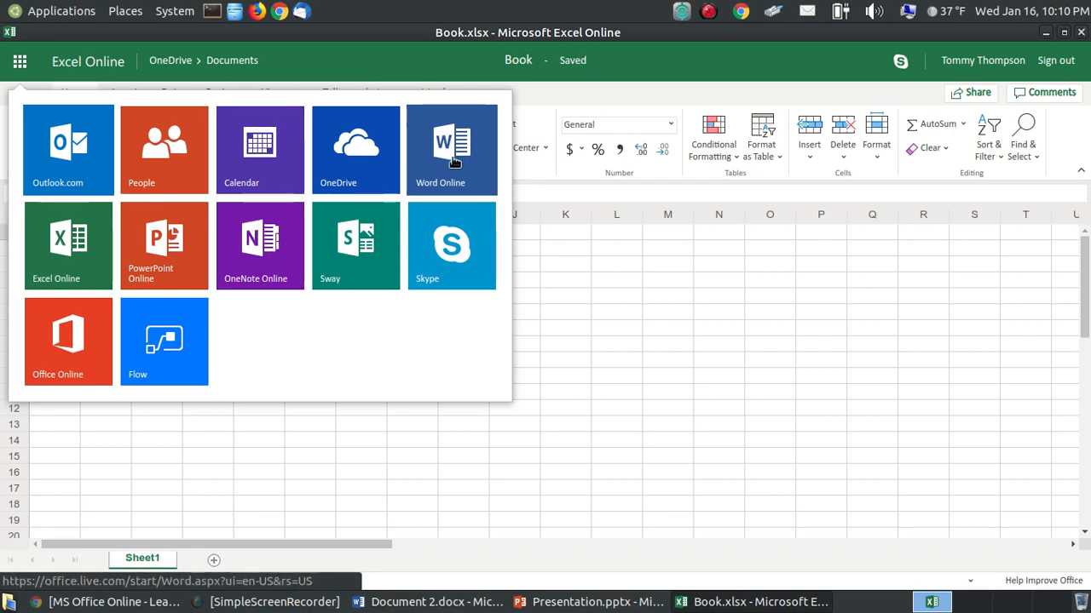
click(666, 42)
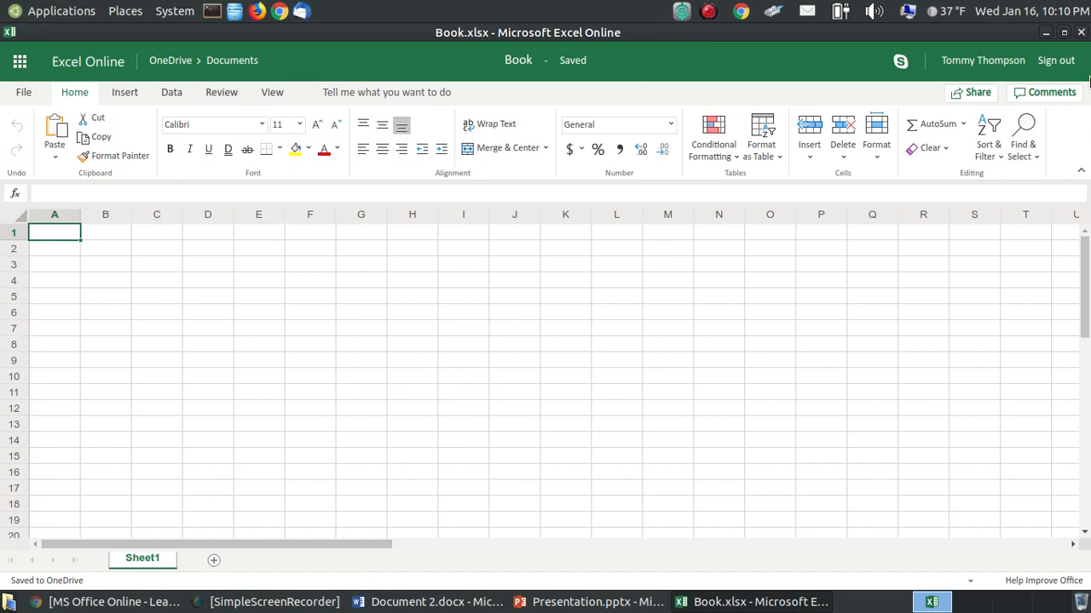
- Close the Excel, PowerPoint and Word web app windows
click(1081, 31)
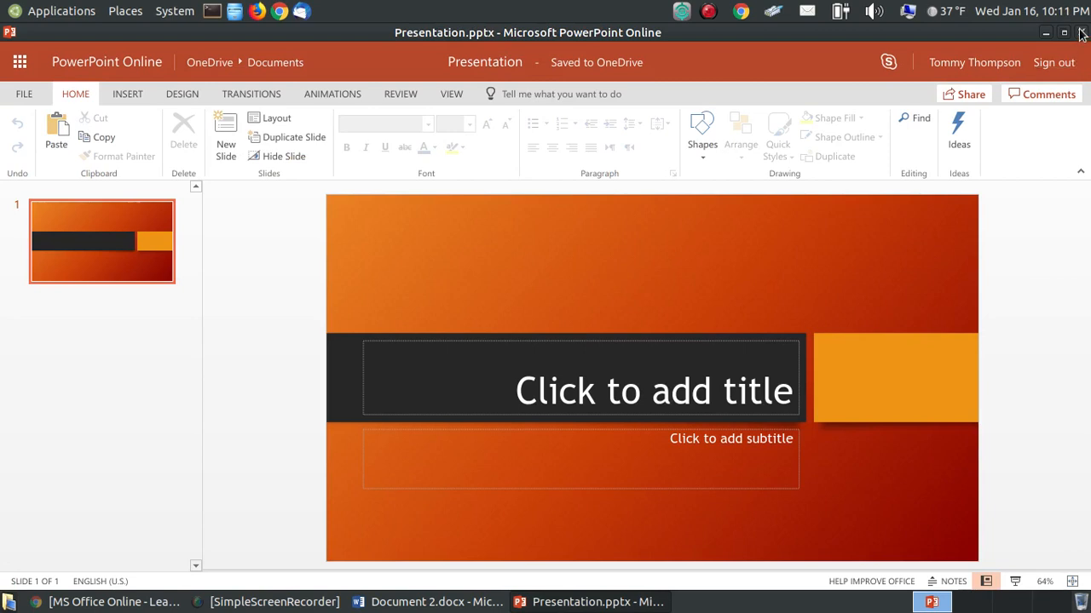
click(1079, 33)
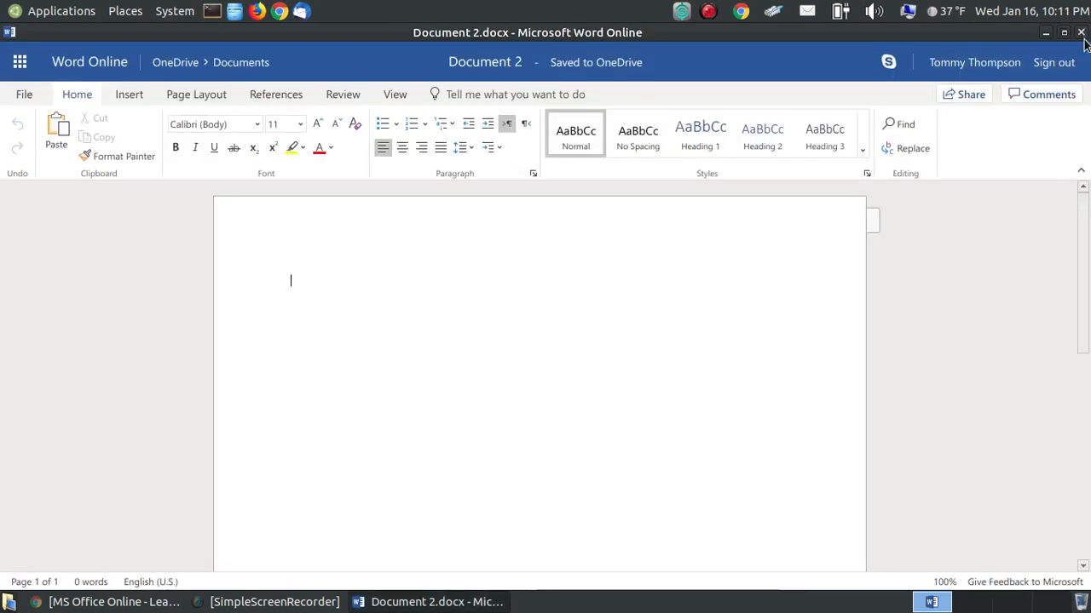
click(1082, 32)
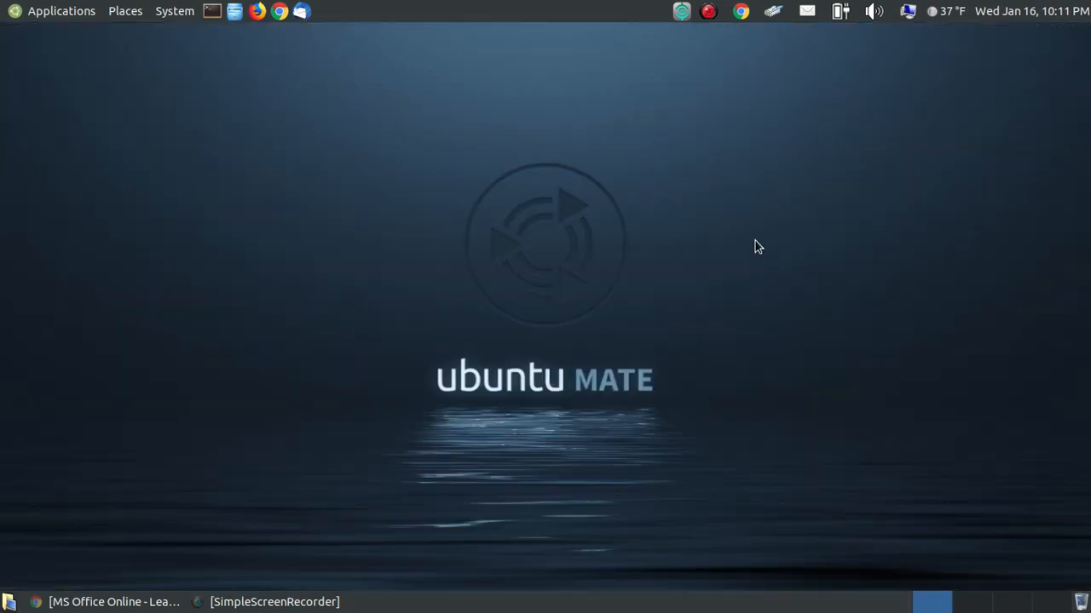
- Launch Ice from the Internet applications and move its window to the middle of the desktop
click(34, 12)
mouse_move(41, 129)
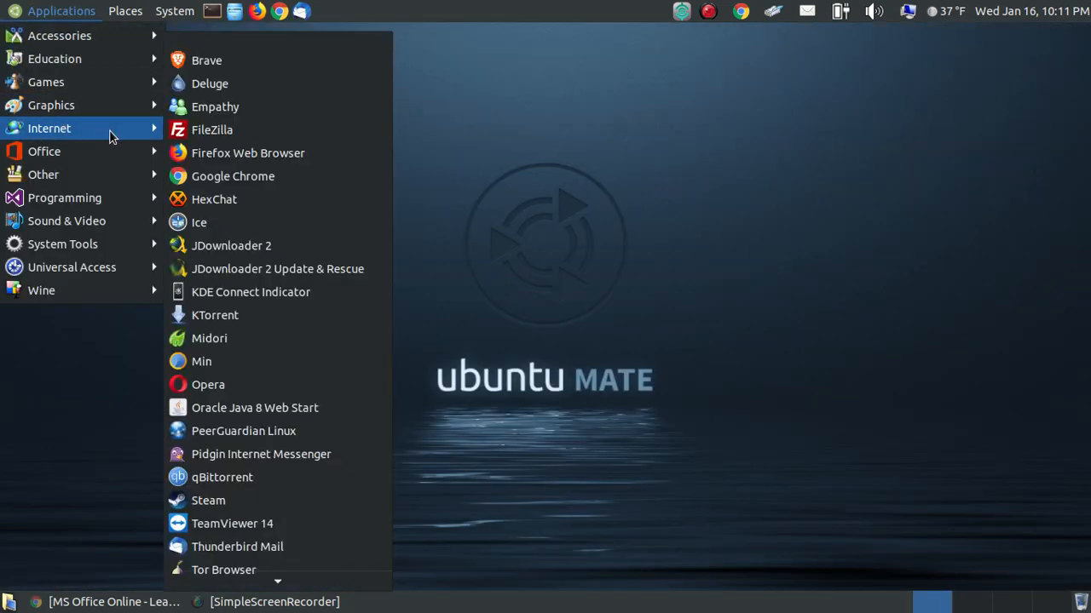
click(228, 228)
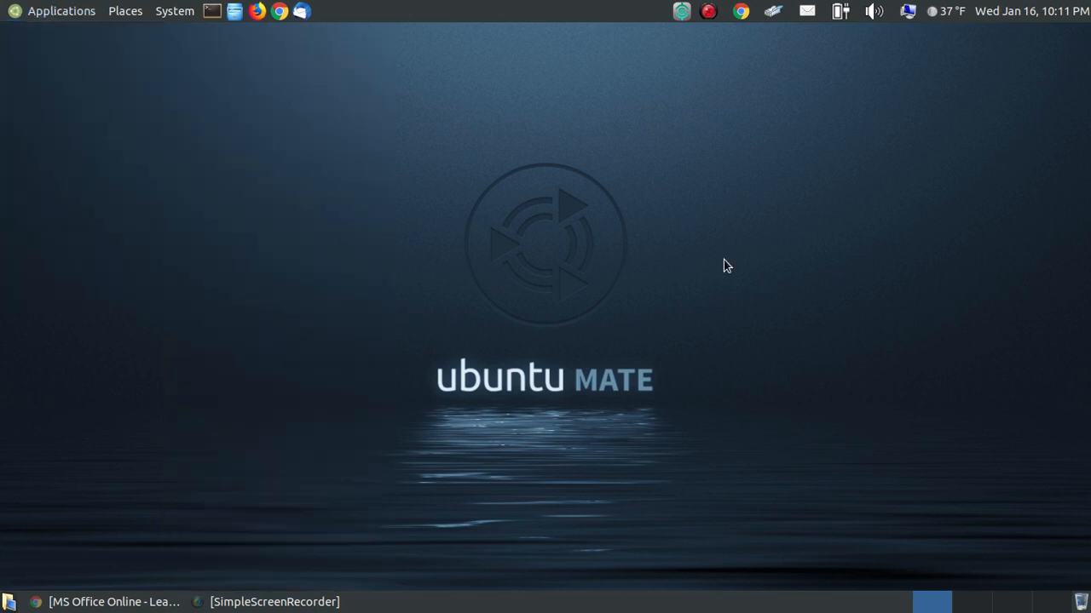
drag(358, 112, 613, 121)
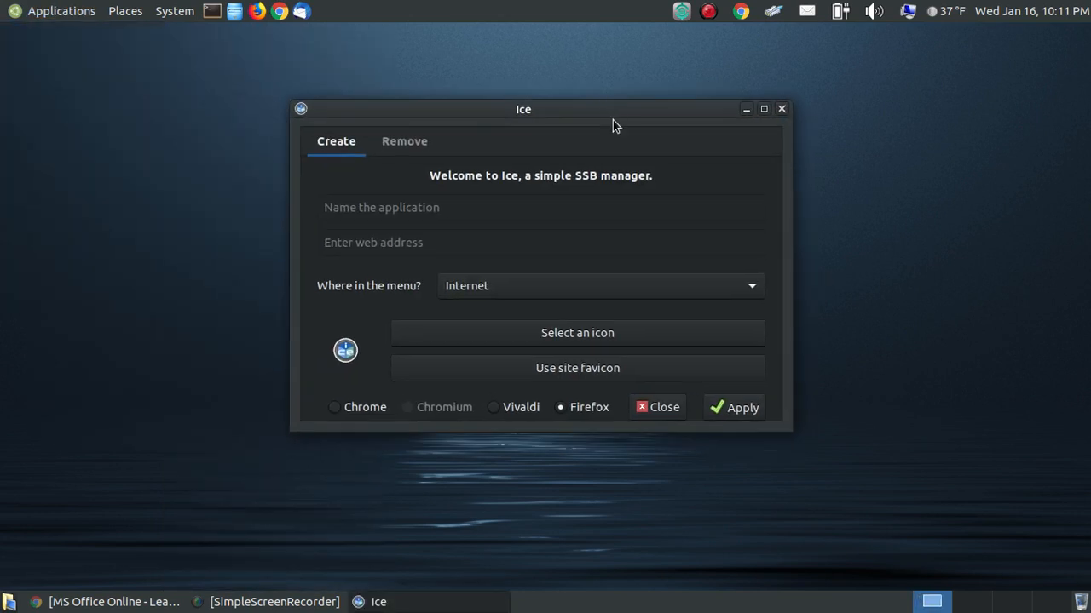